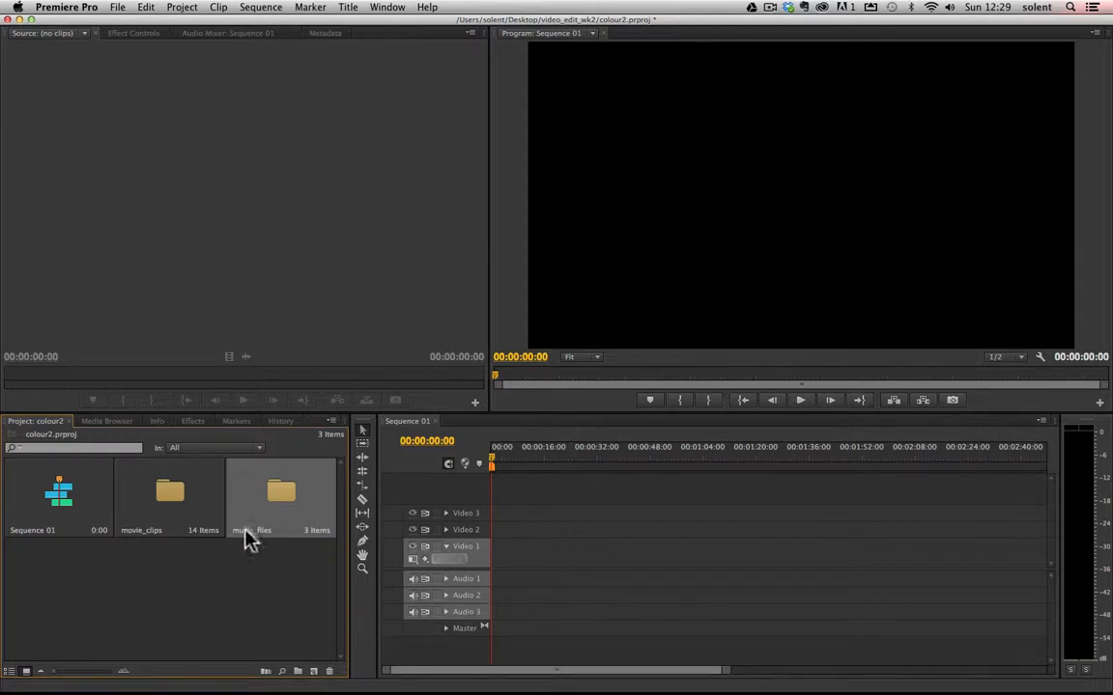
Look through the movie_clips and music_files bins in list view and return the project items to icon view
left_click(176, 502)
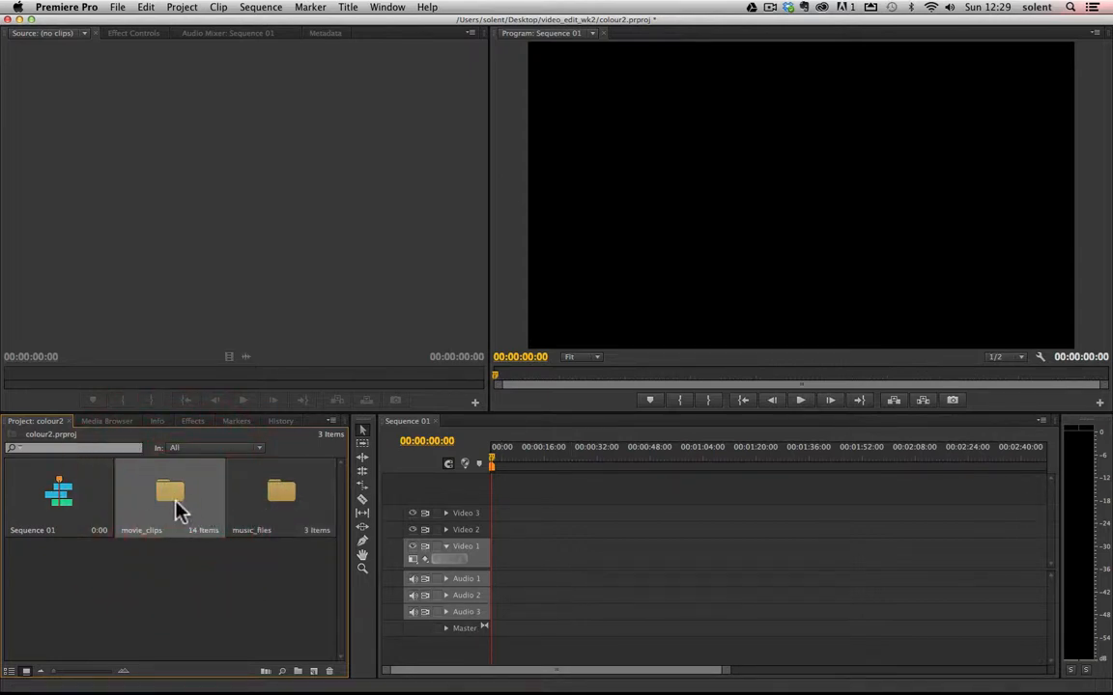
left_click(276, 500)
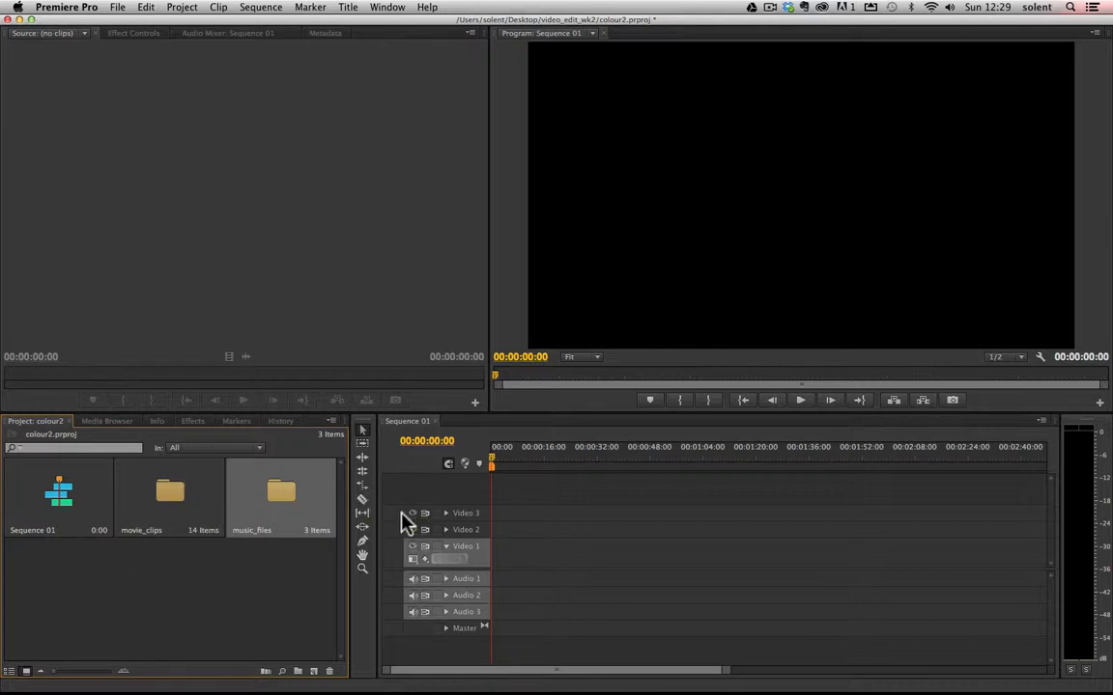
left_click(172, 494)
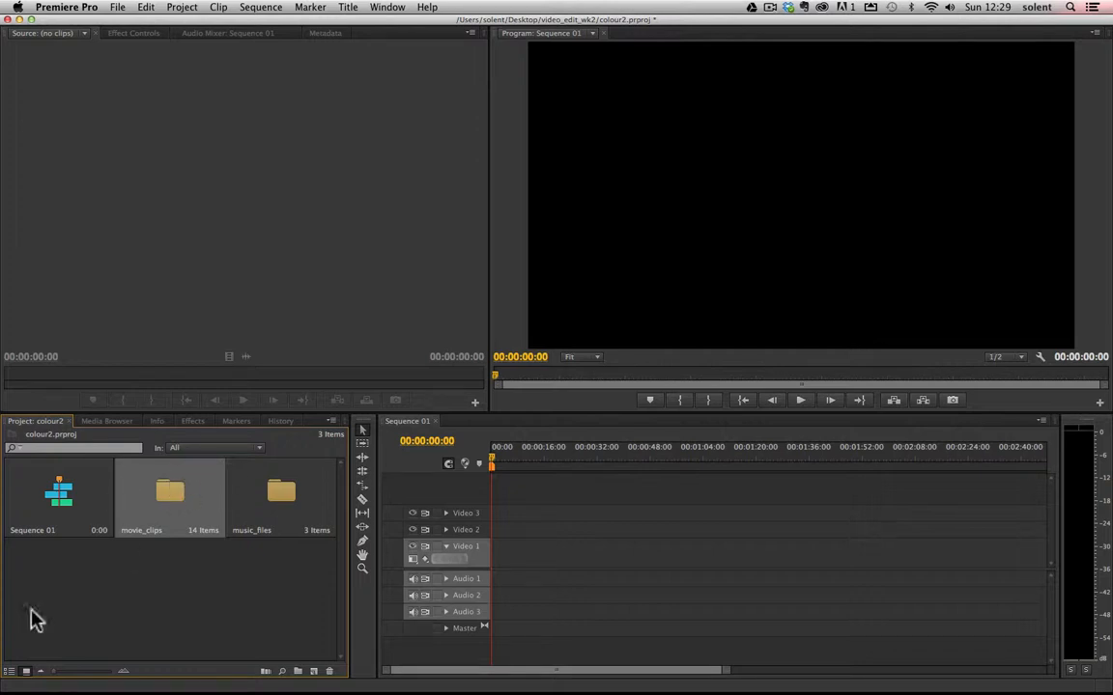
left_click(10, 671)
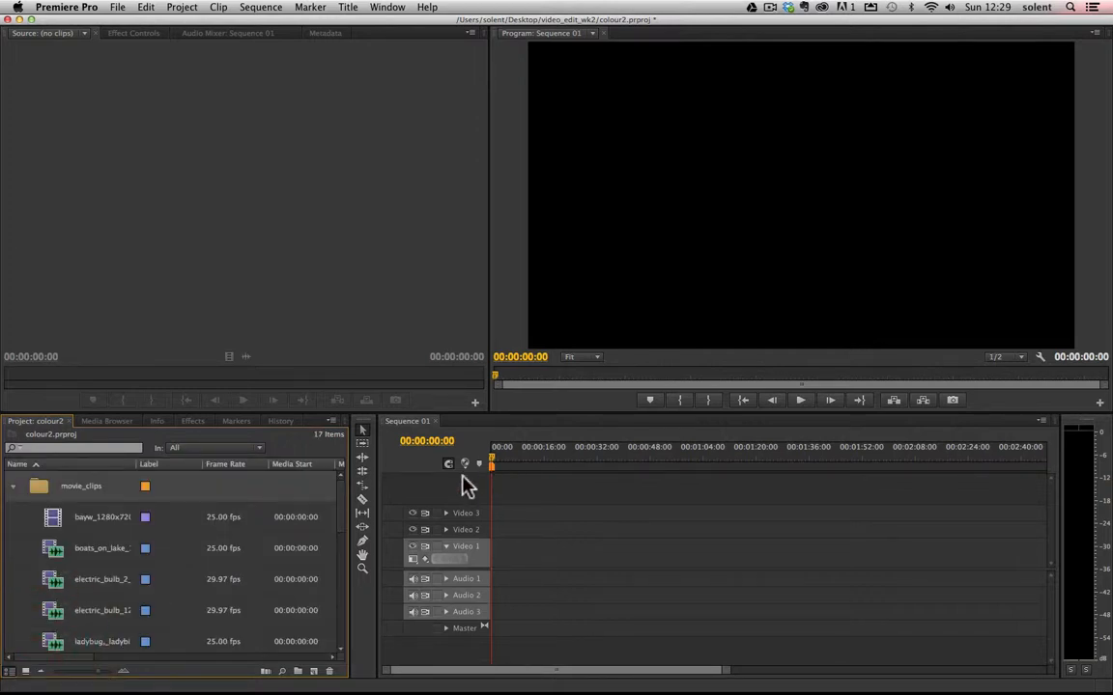
left_click(13, 487)
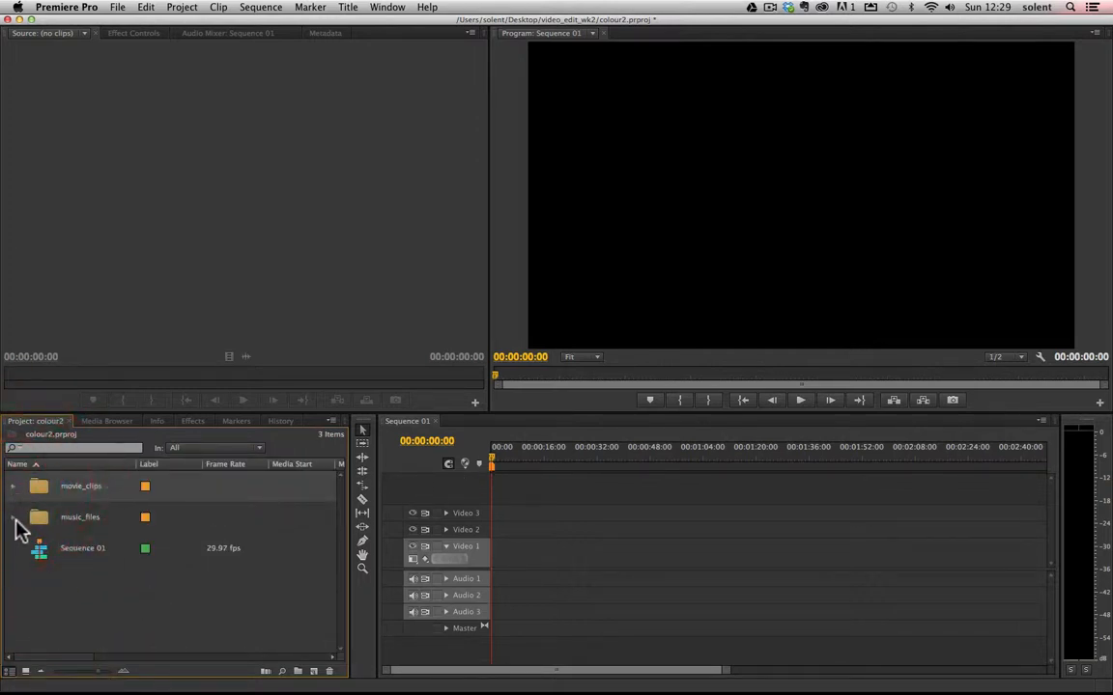
left_click(13, 519)
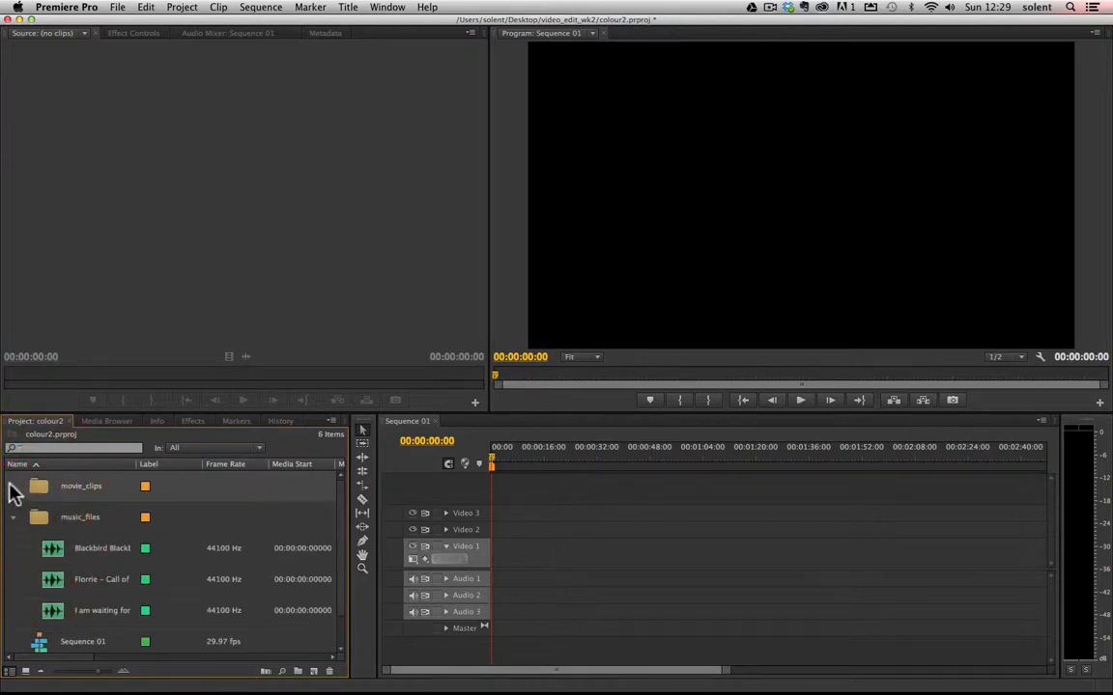
left_click(14, 518)
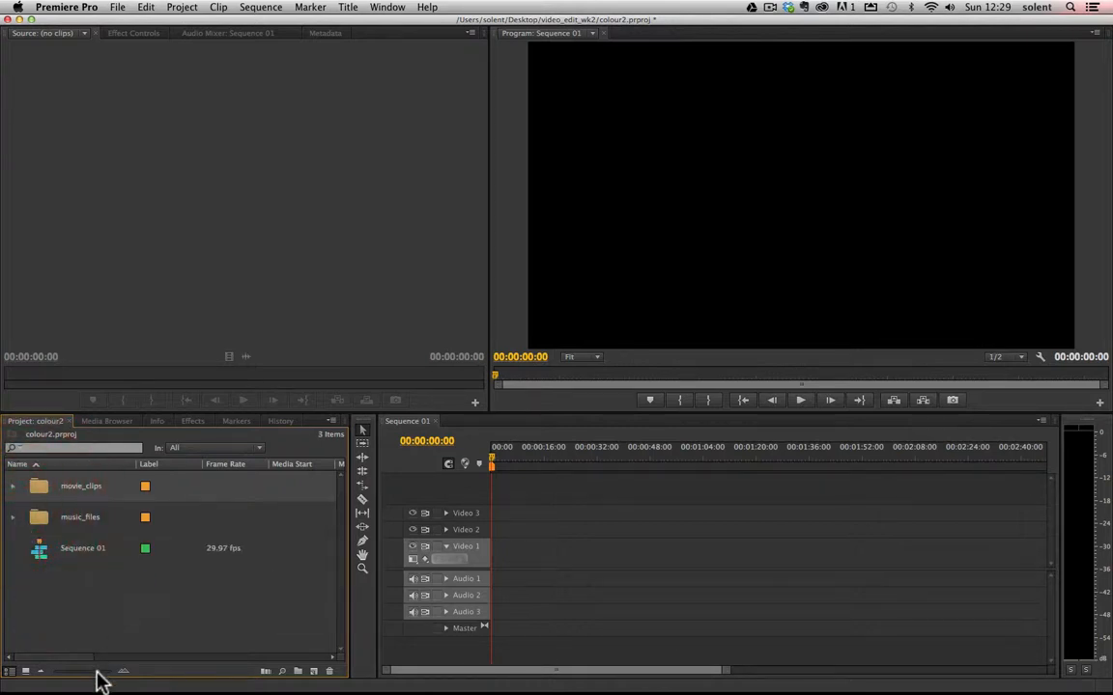
mouse_move(97, 672)
left_mouse_down()
mouse_move(74, 671)
mouse_move(101, 671)
left_mouse_up()
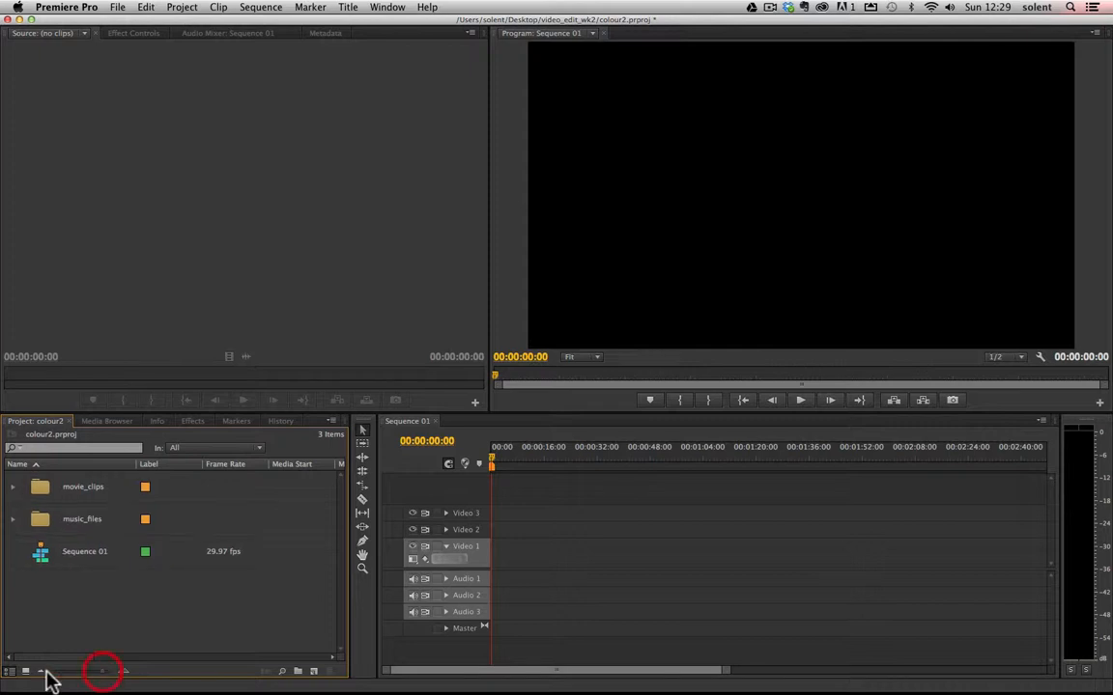
left_click(26, 671)
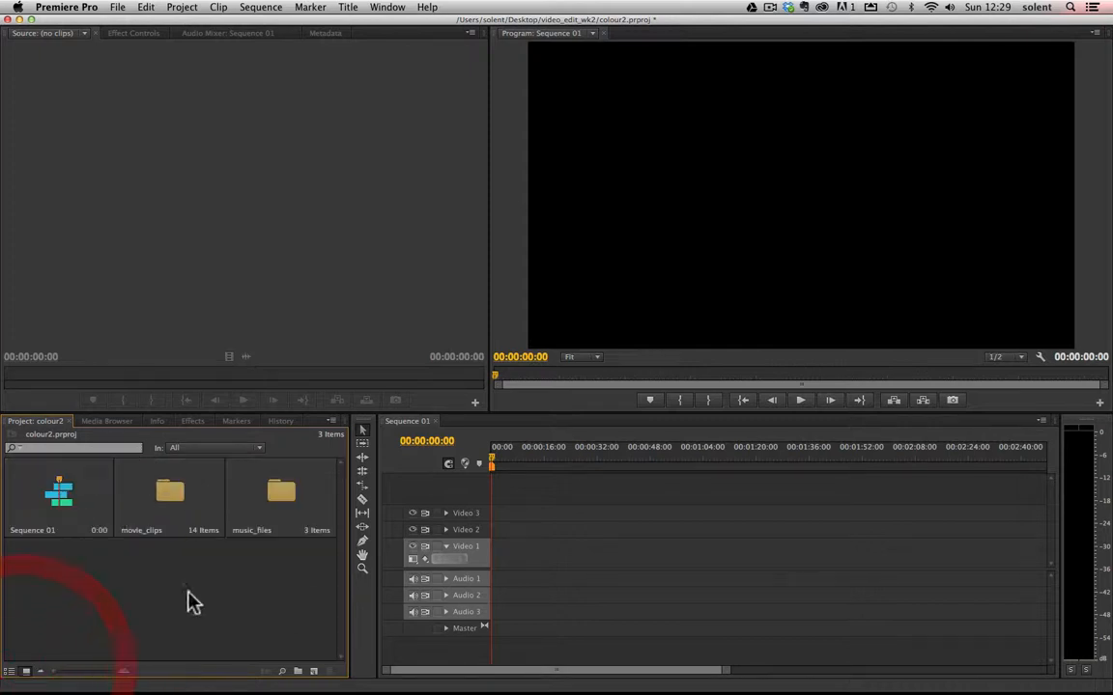
left_click(333, 422)
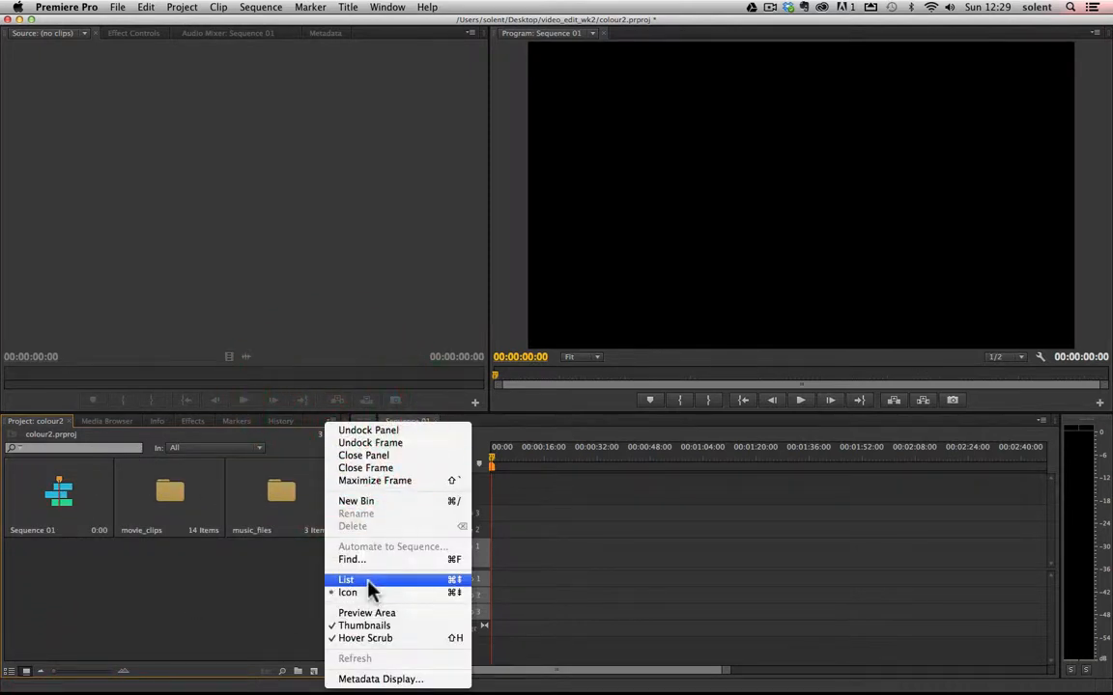
left_click(136, 633)
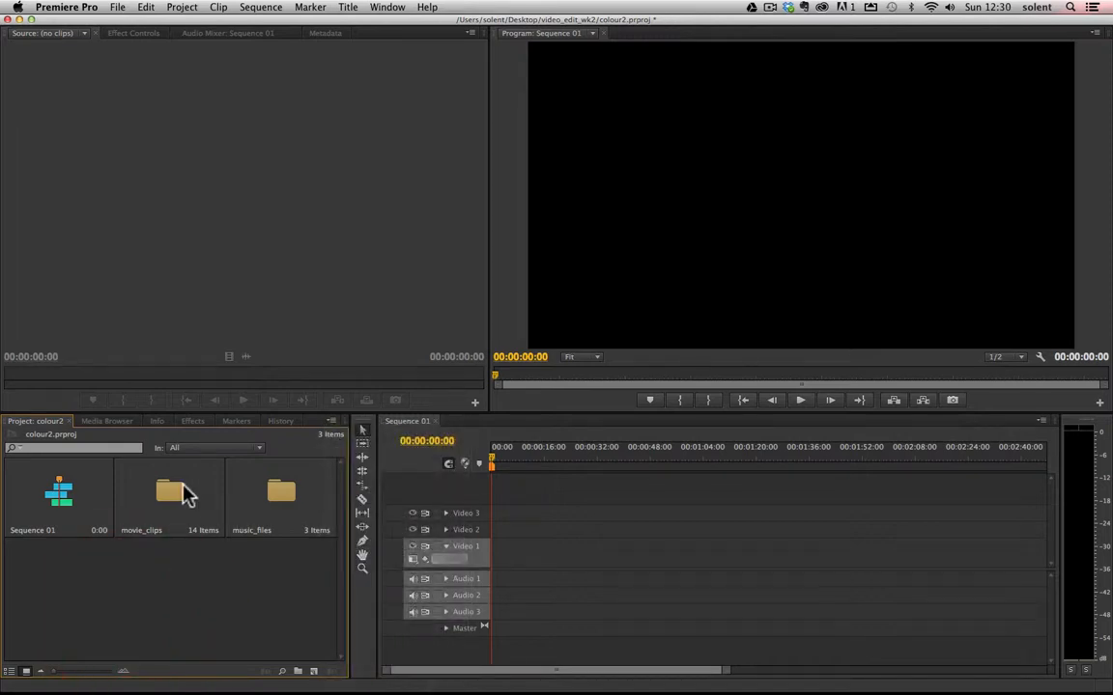
Load electric_bulb_1280x720.mp4 from the movie_clips bin into the Source monitor and close the bin window
double_click(184, 494)
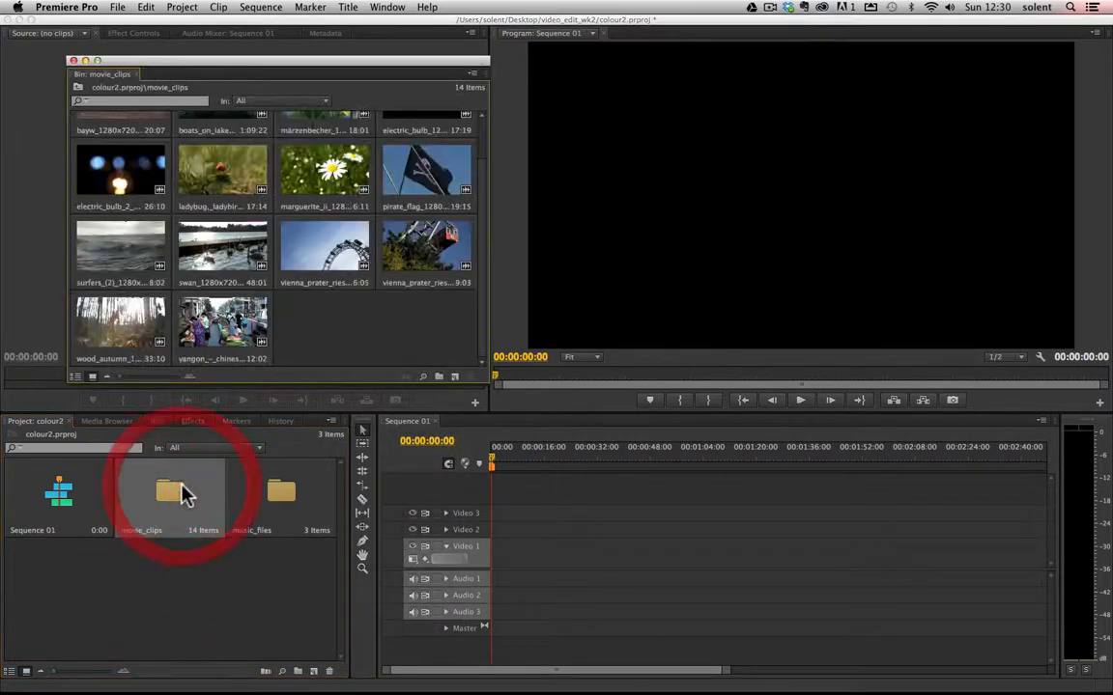
left_click_drag(239, 63, 411, 252)
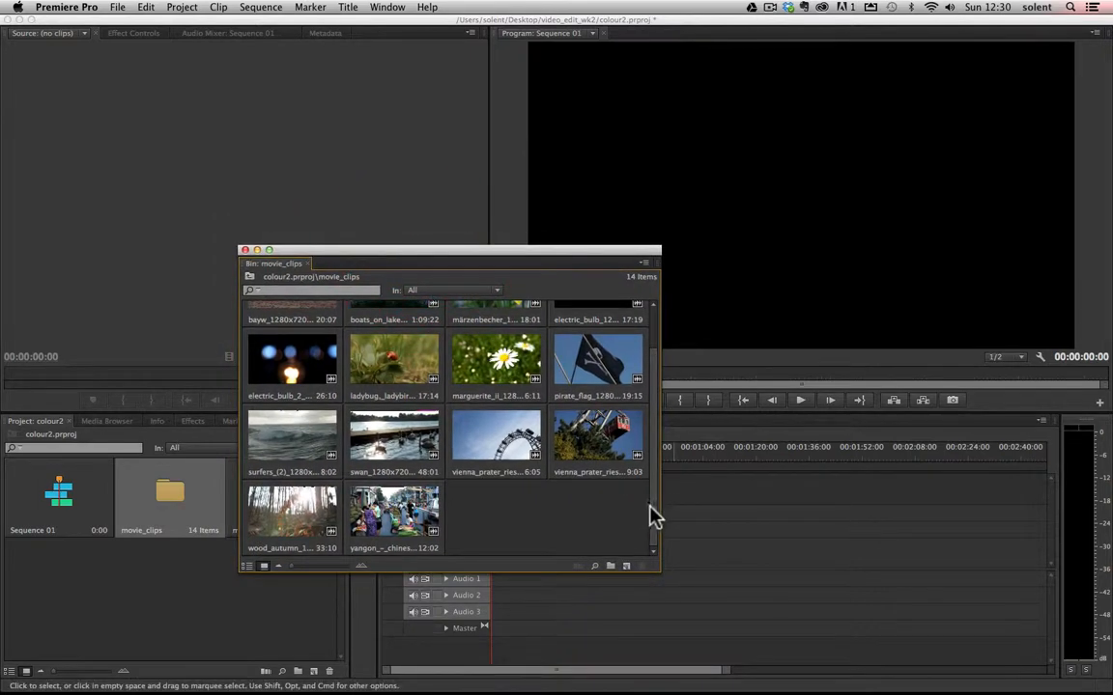
left_click_drag(651, 514, 652, 417)
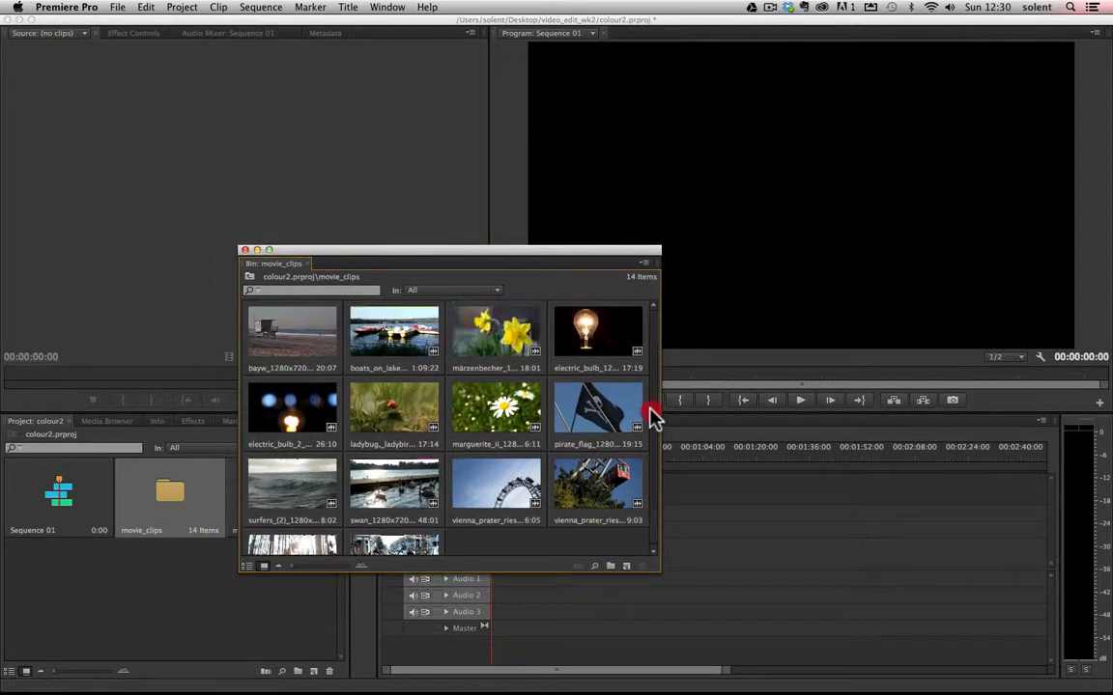
double_click(587, 346)
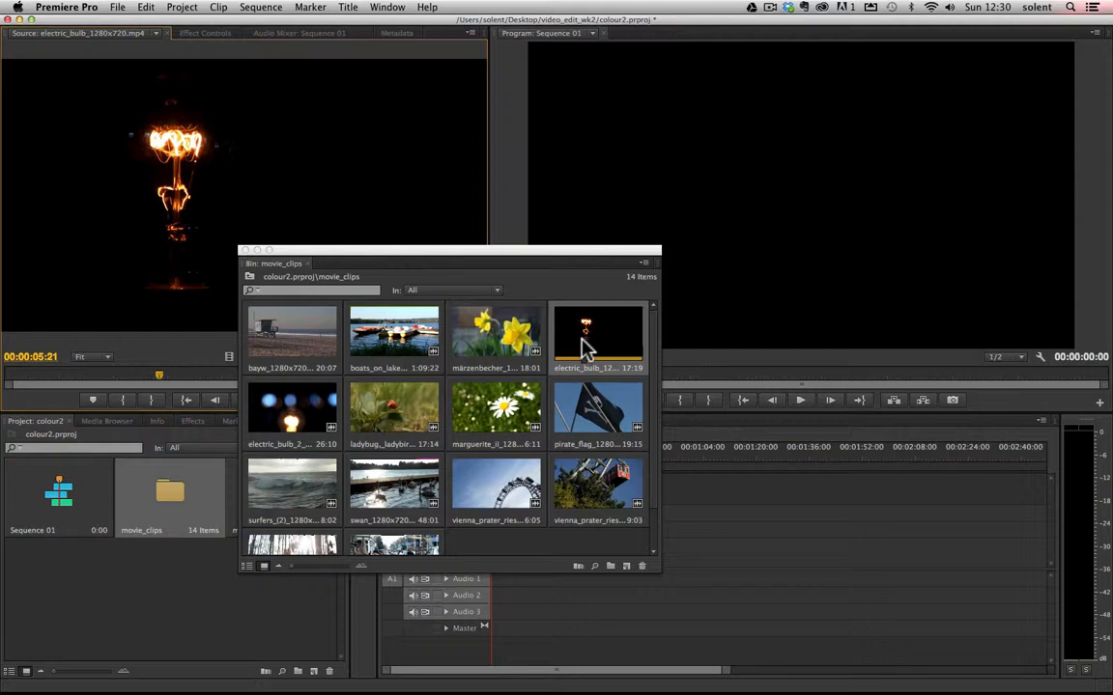
left_click(245, 250)
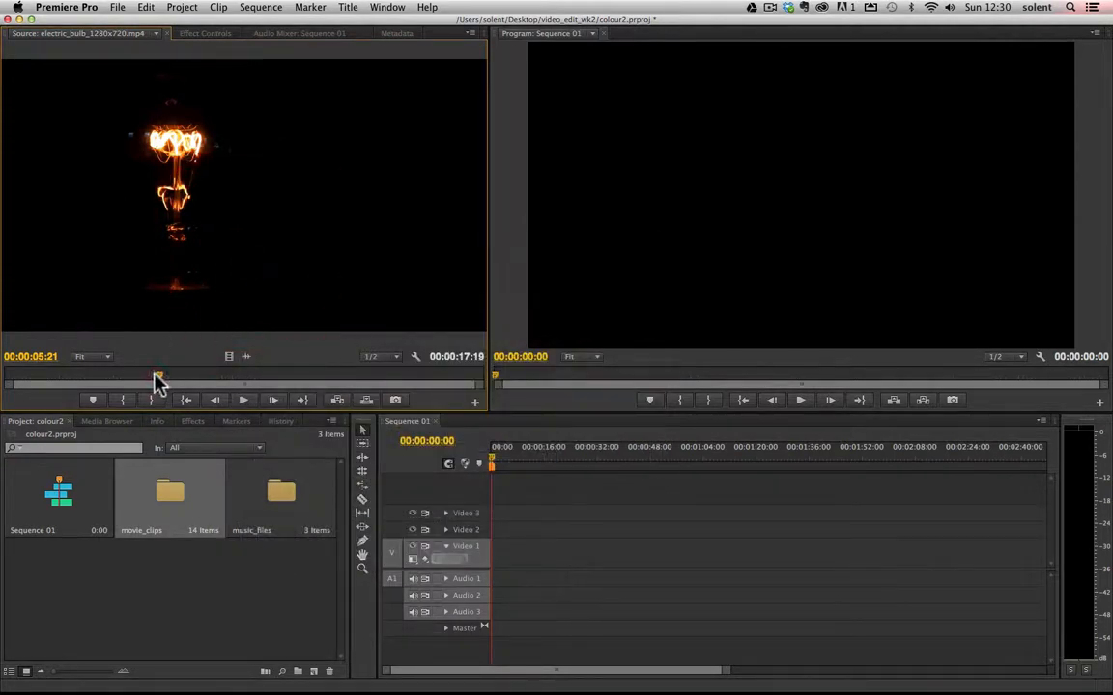
Move the source playhead of the light bulb clip back to its start at 00:00:00:00
left_click_drag(158, 378, 70, 378)
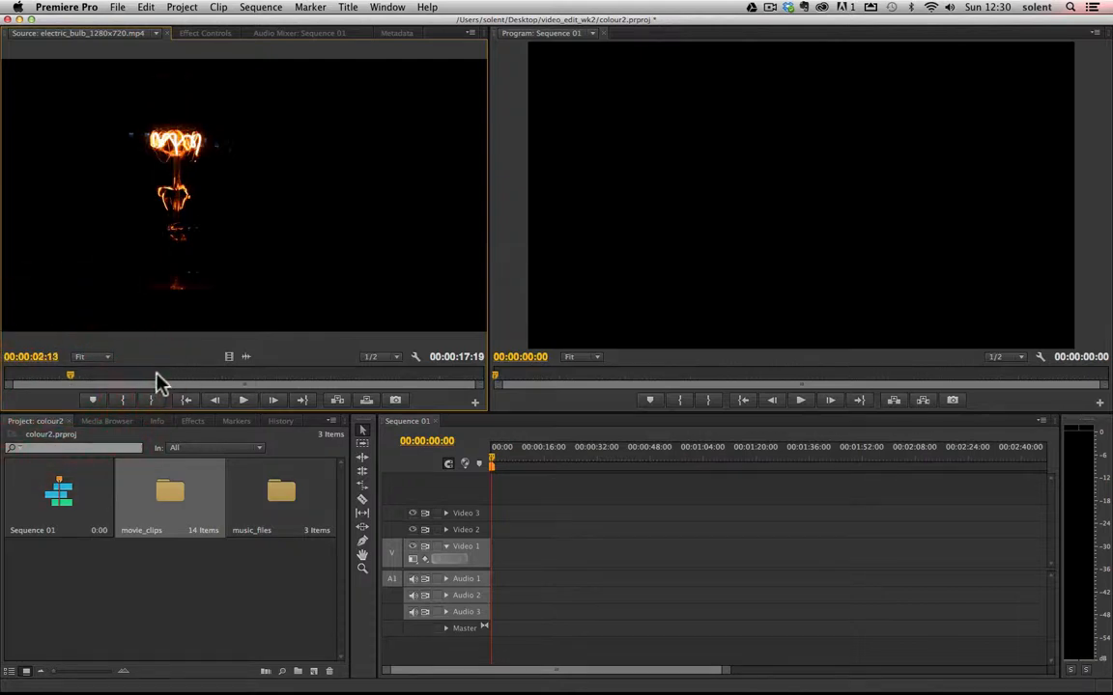
left_click_drag(75, 379, 5, 377)
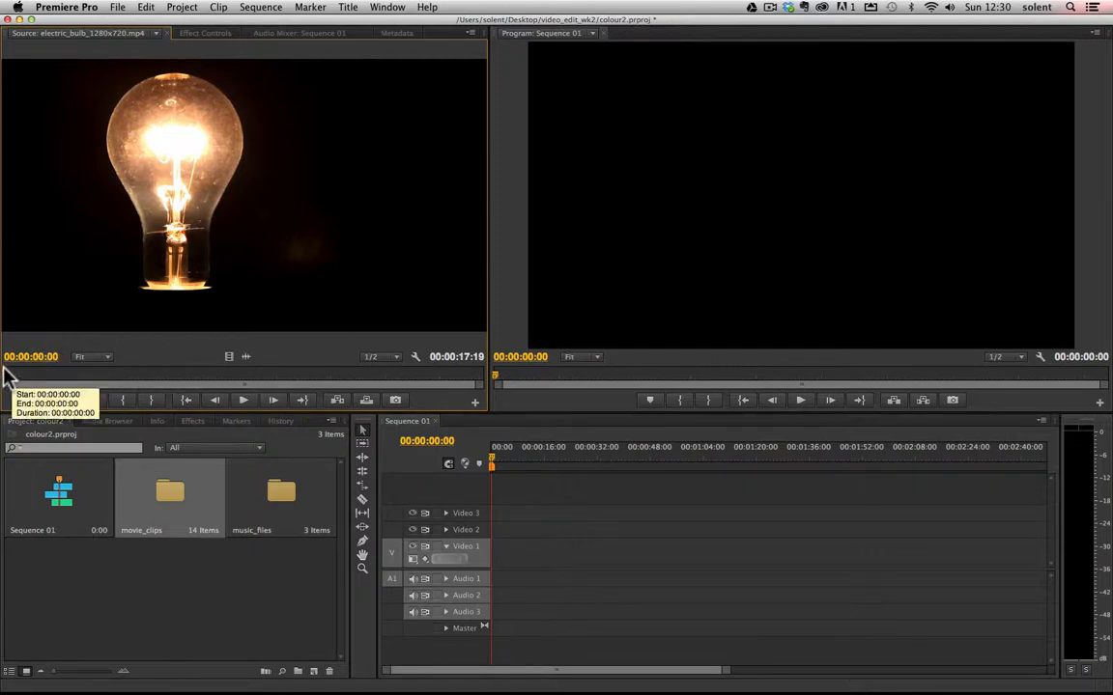
mouse_move(8, 380)
left_mouse_down()
mouse_move(464, 380)
mouse_move(465, 390)
mouse_move(5, 367)
left_mouse_up()
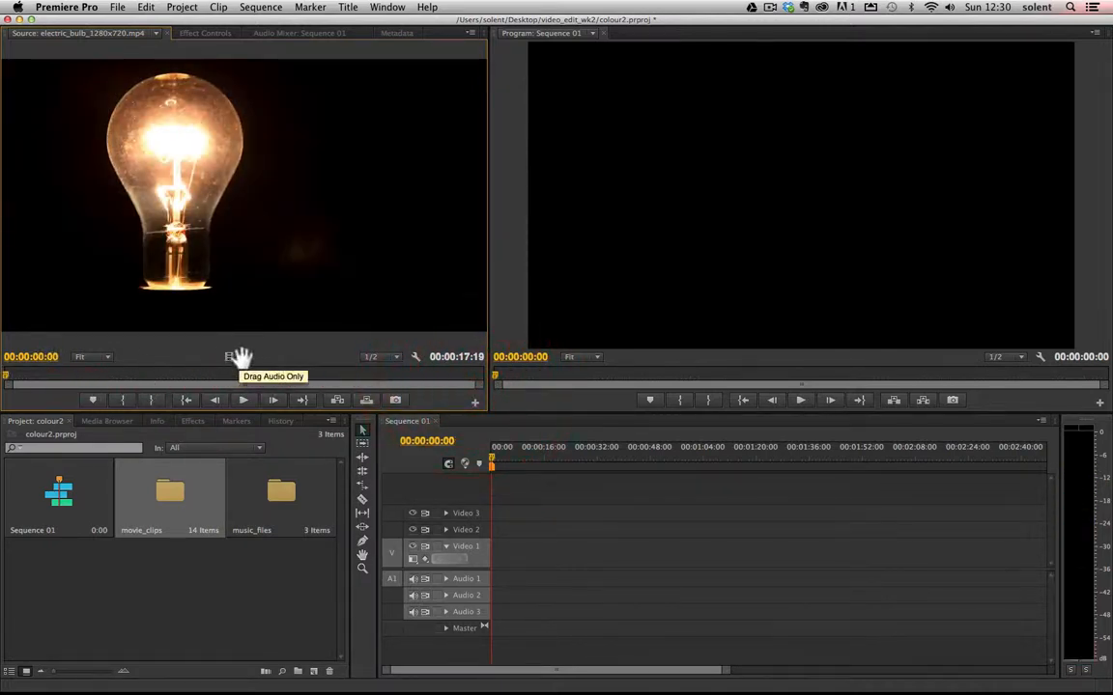
Place the bulb clip with its audio at the start of Video 1 and Audio 1, and delete it again
left_click(236, 199)
left_click_drag(236, 199, 494, 559)
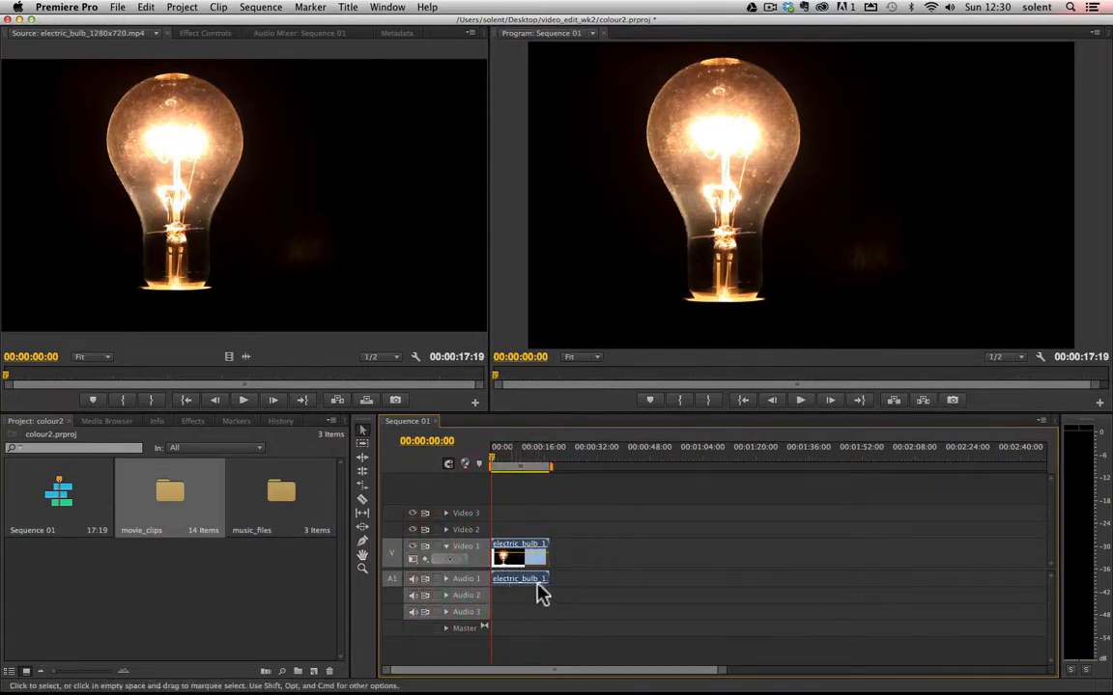
key("BackSpace")
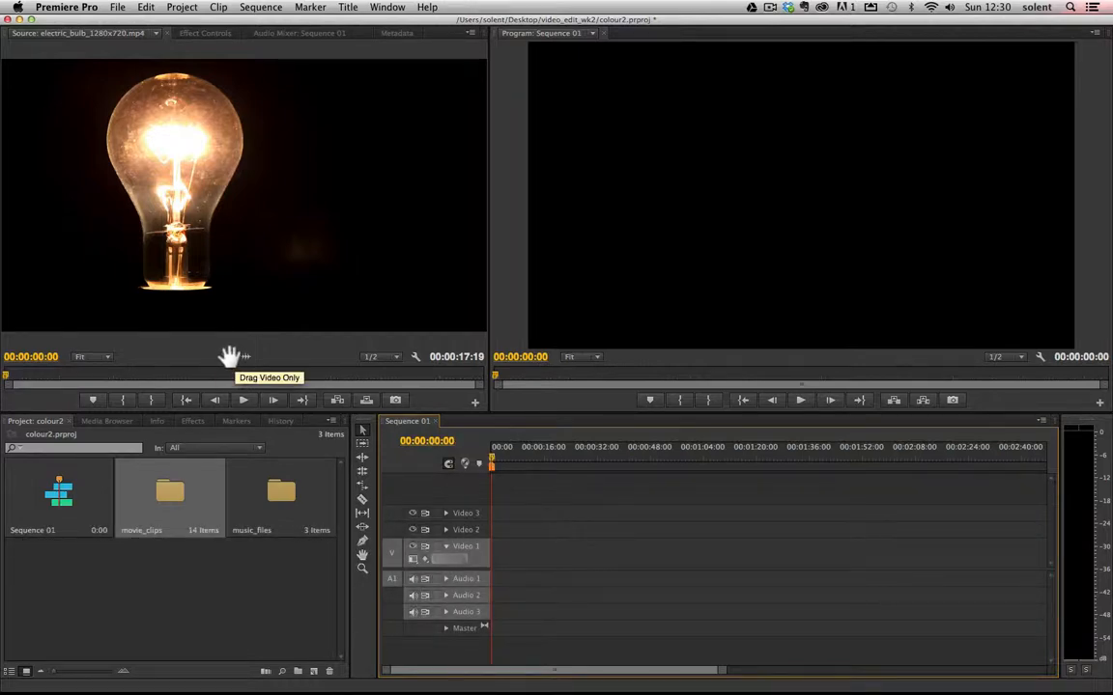
Insert only the video of the bulb clip at the start of Video 1 and remove it from the timeline
left_click_drag(227, 358, 517, 587)
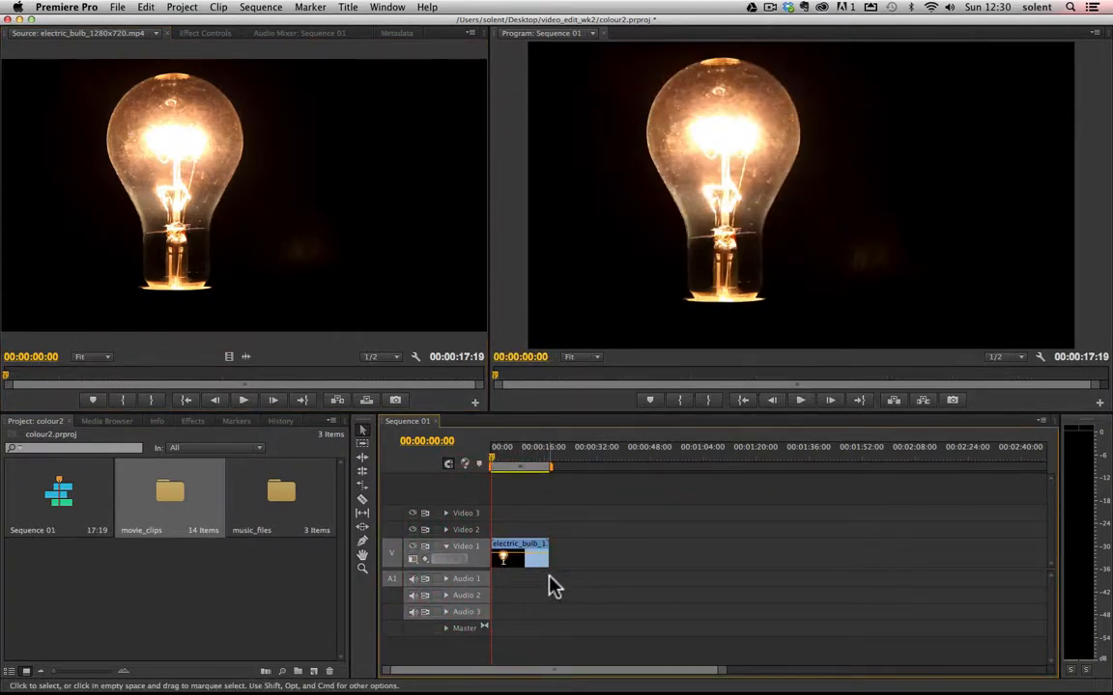
left_click(527, 560)
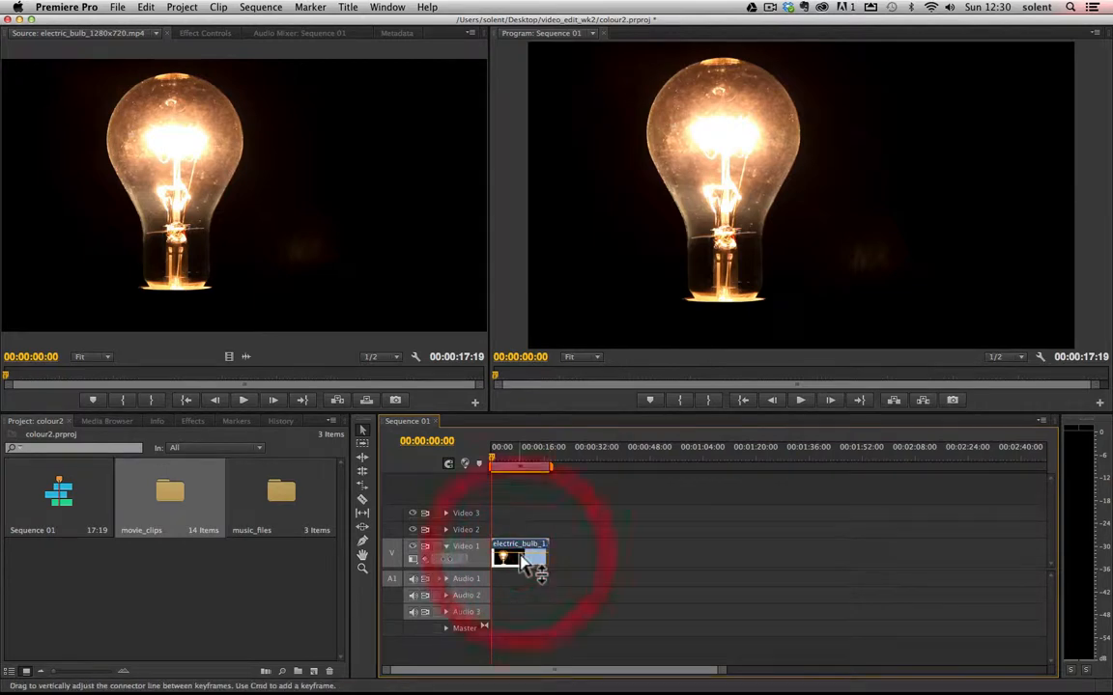
key("BackSpace")
Add the bulb clip with audio at the start of the sequence, unlink its video and audio, and delete the audio part
left_click_drag(205, 311, 489, 577)
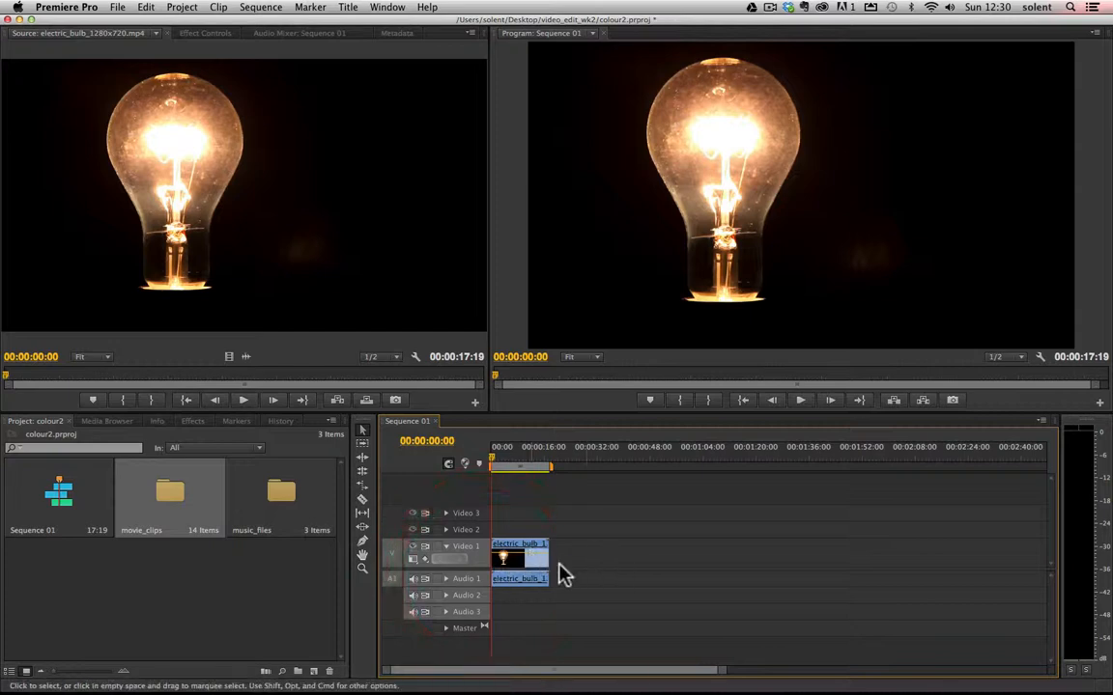
right_click(535, 568)
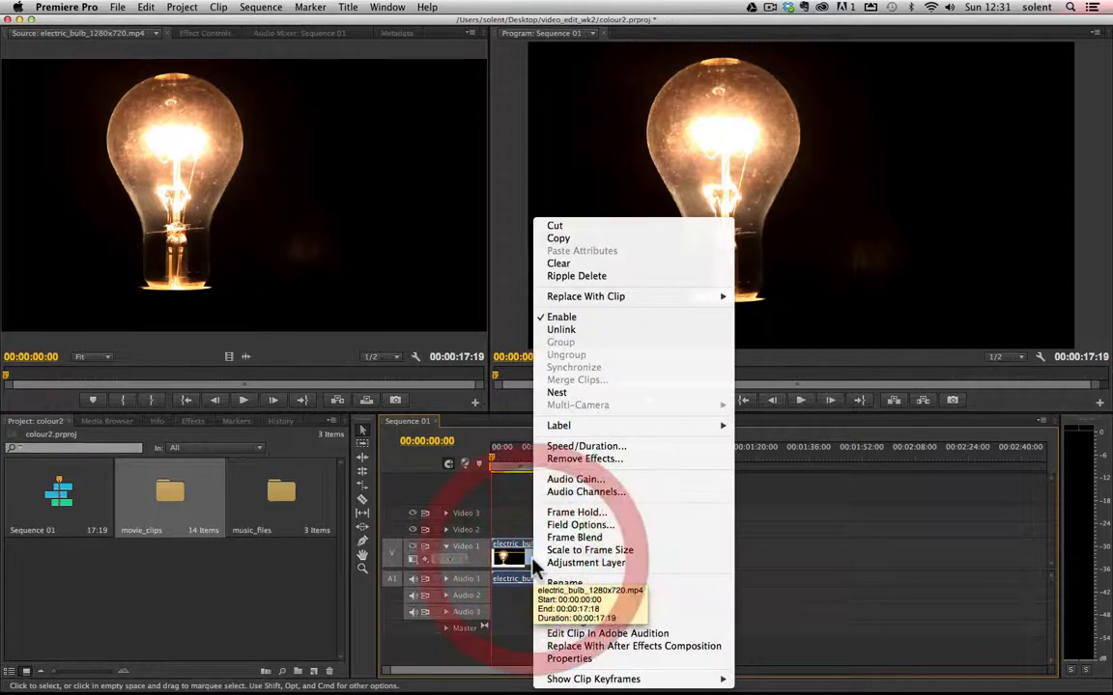
left_click(603, 331)
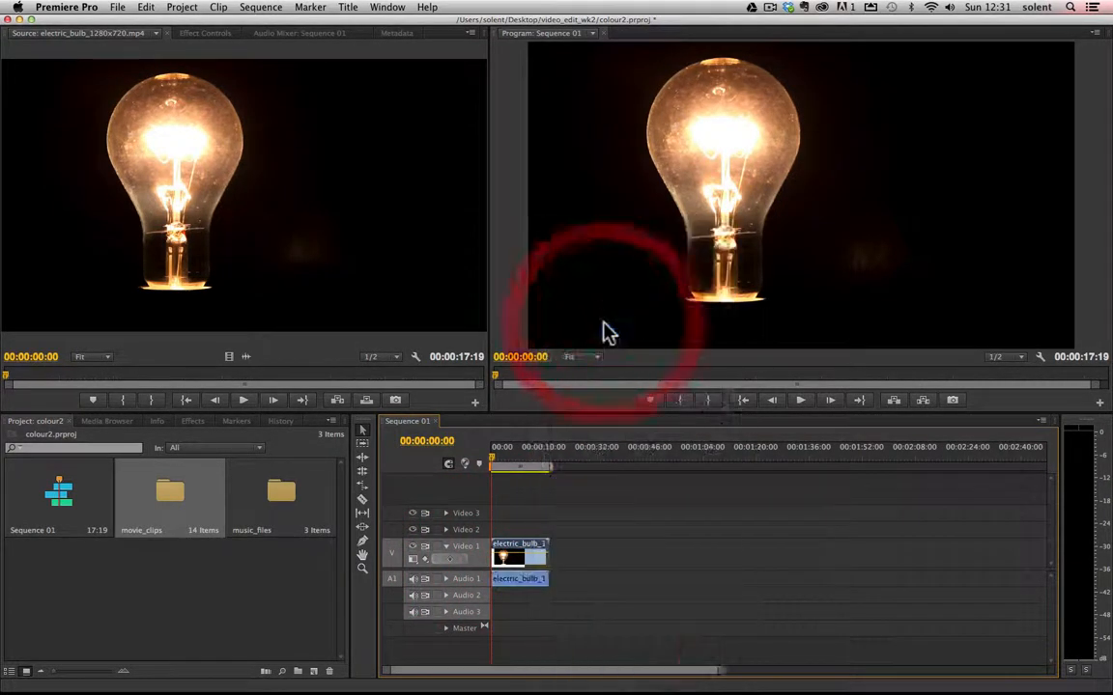
left_click(532, 588)
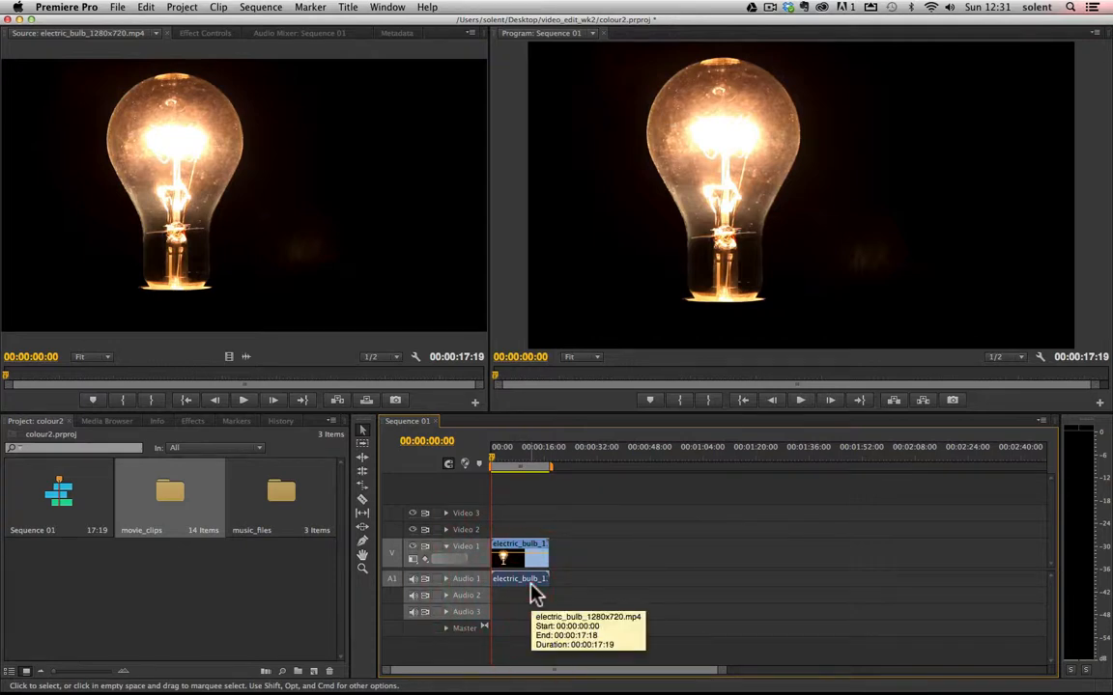
key("BackSpace")
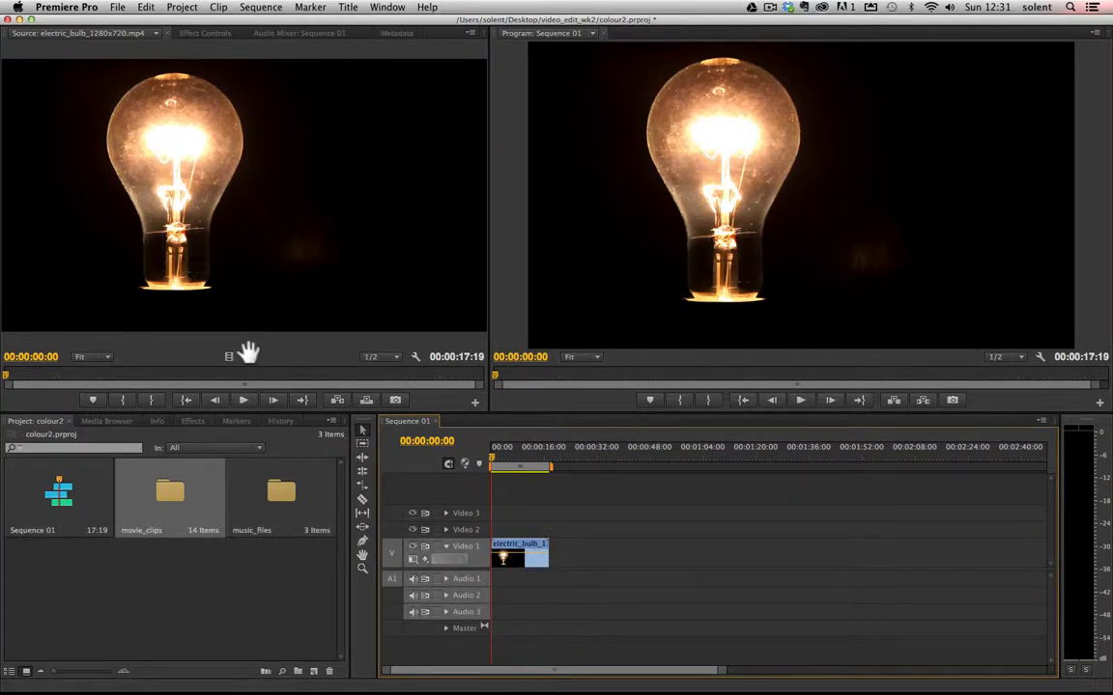
Place only the bulb clip's audio at the start of Audio 1 and delete it from the track
left_click_drag(246, 356, 497, 580)
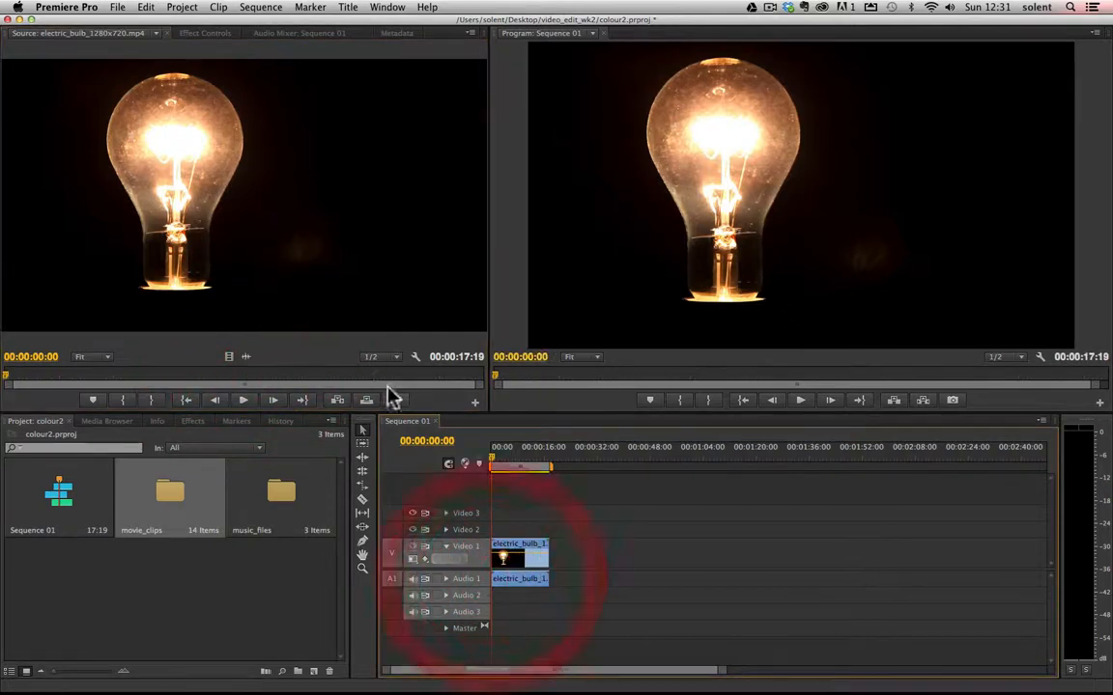
left_click(519, 591)
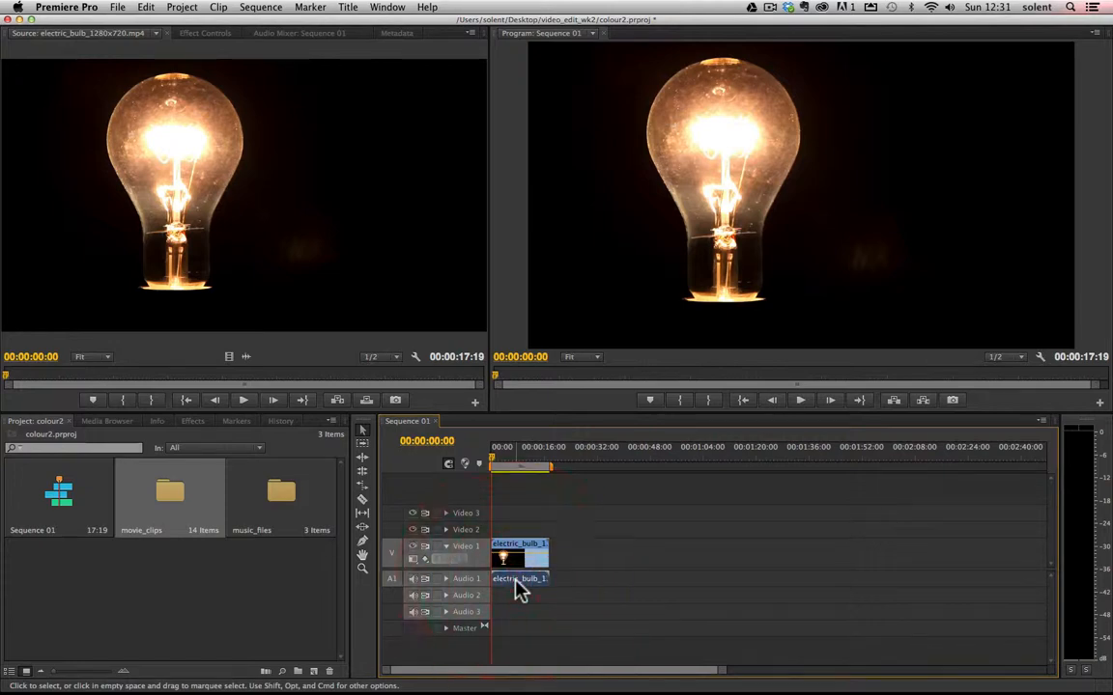
key("BackSpace")
Play the opening of the sequence and return the timeline playhead to the start
key("space")
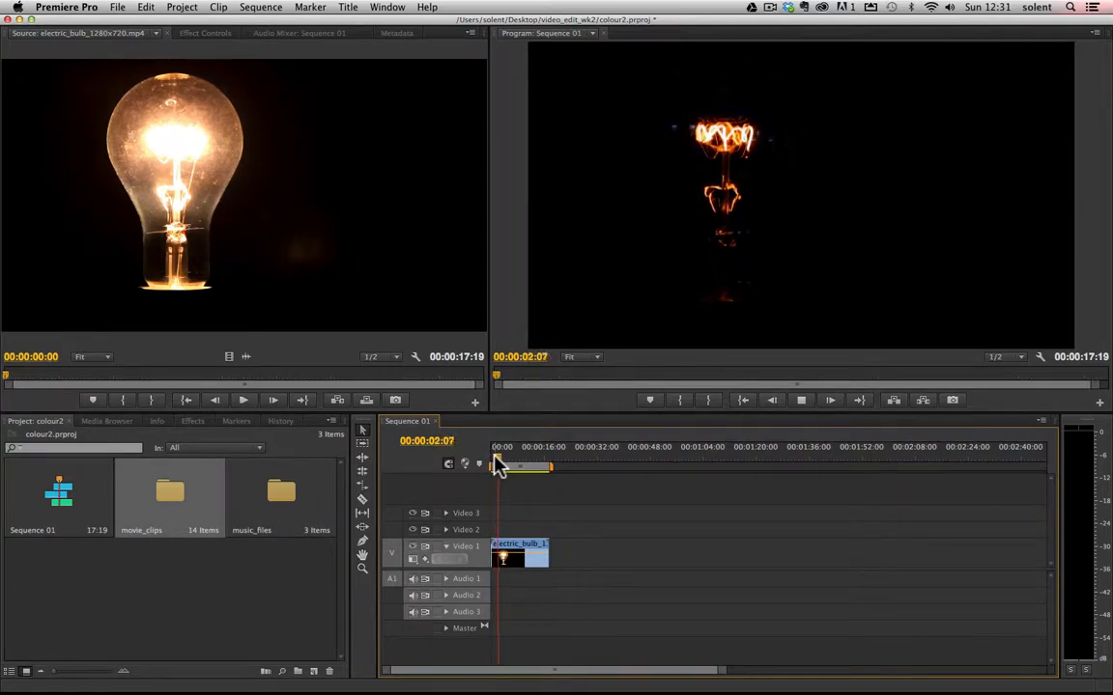
key("space")
left_click(490, 462)
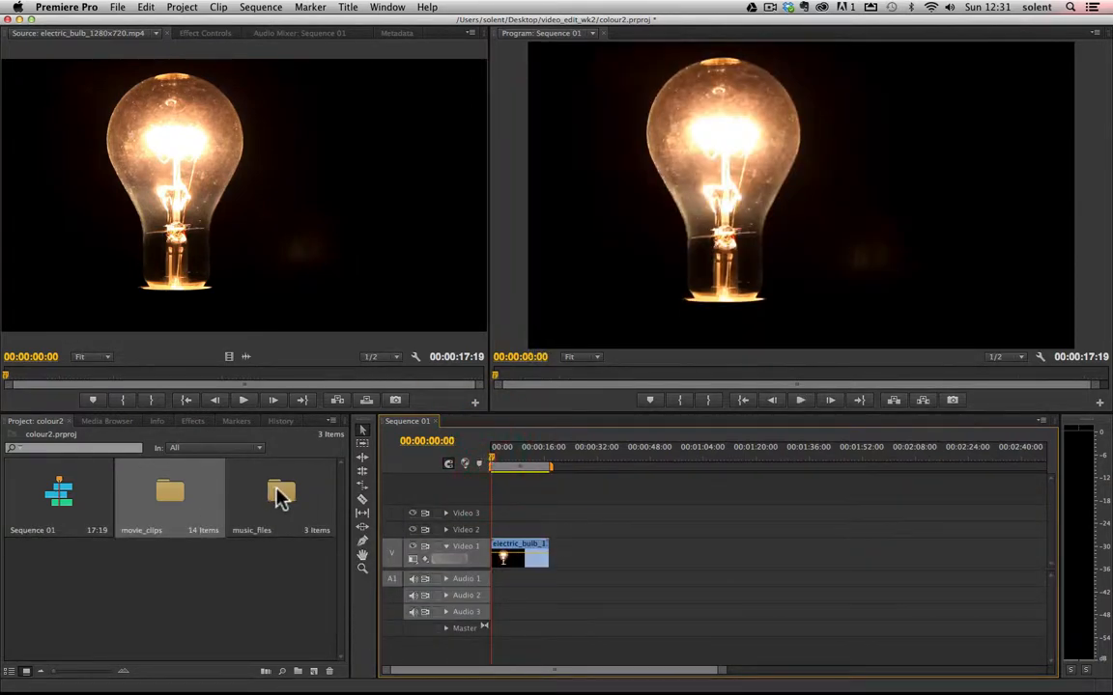
Open the music_files bin and load Blackbird Blackbird – Kings.mp3 into the Source monitor
double_click(280, 496)
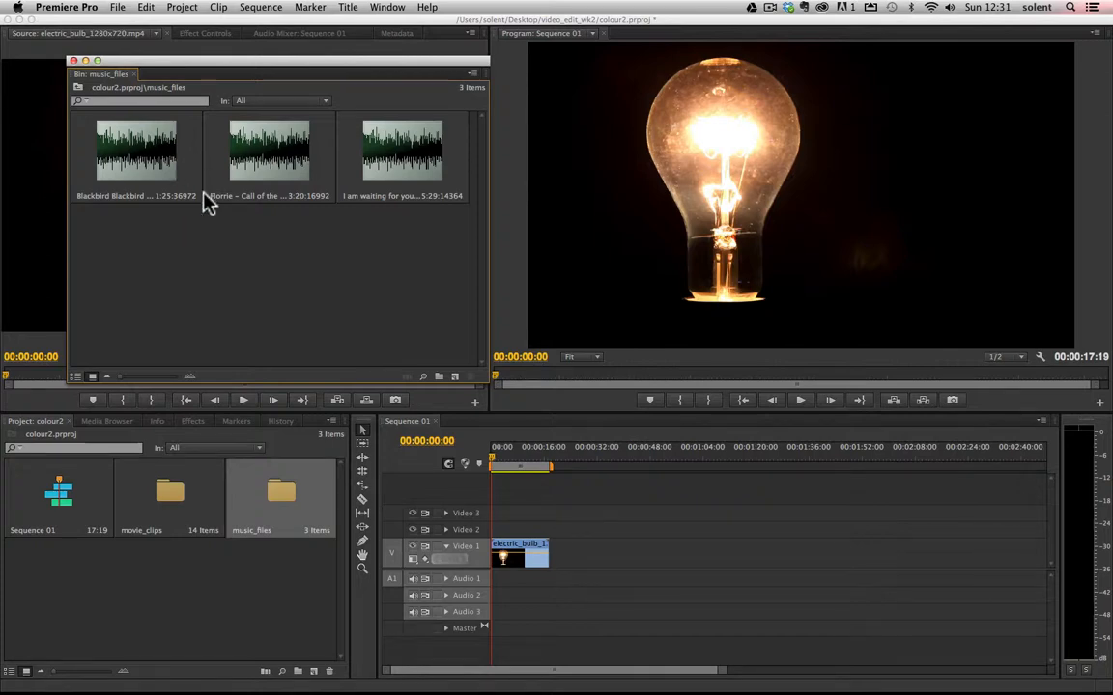
left_click(137, 161)
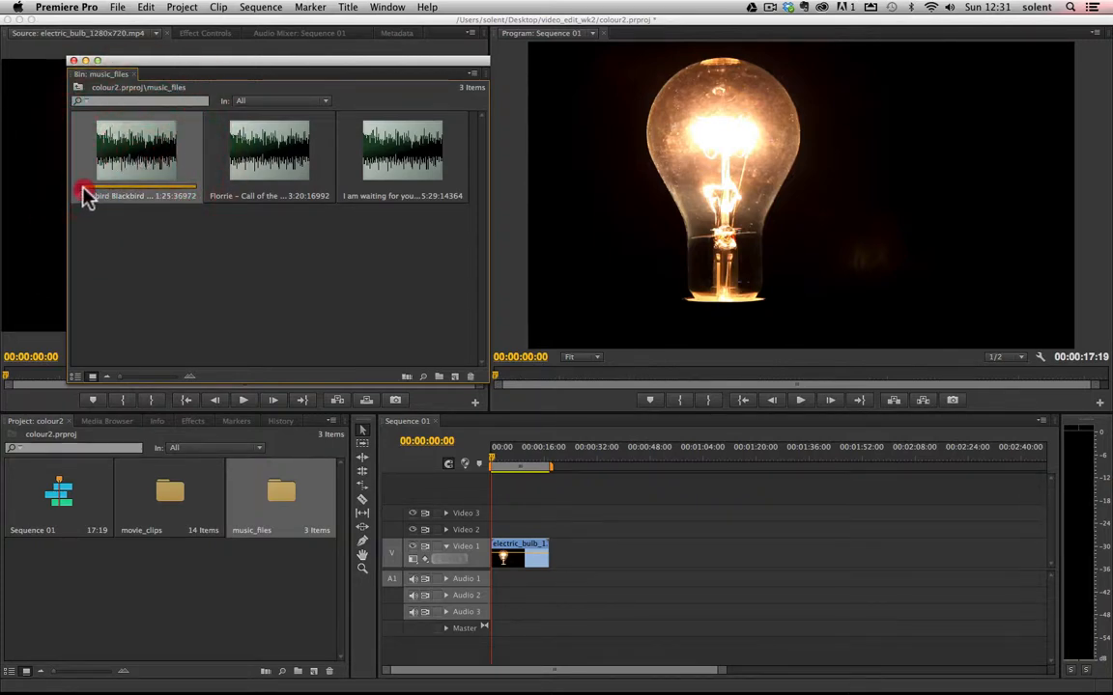
mouse_move(83, 189)
left_mouse_down()
mouse_move(97, 189)
mouse_move(85, 189)
left_mouse_up()
double_click(117, 169)
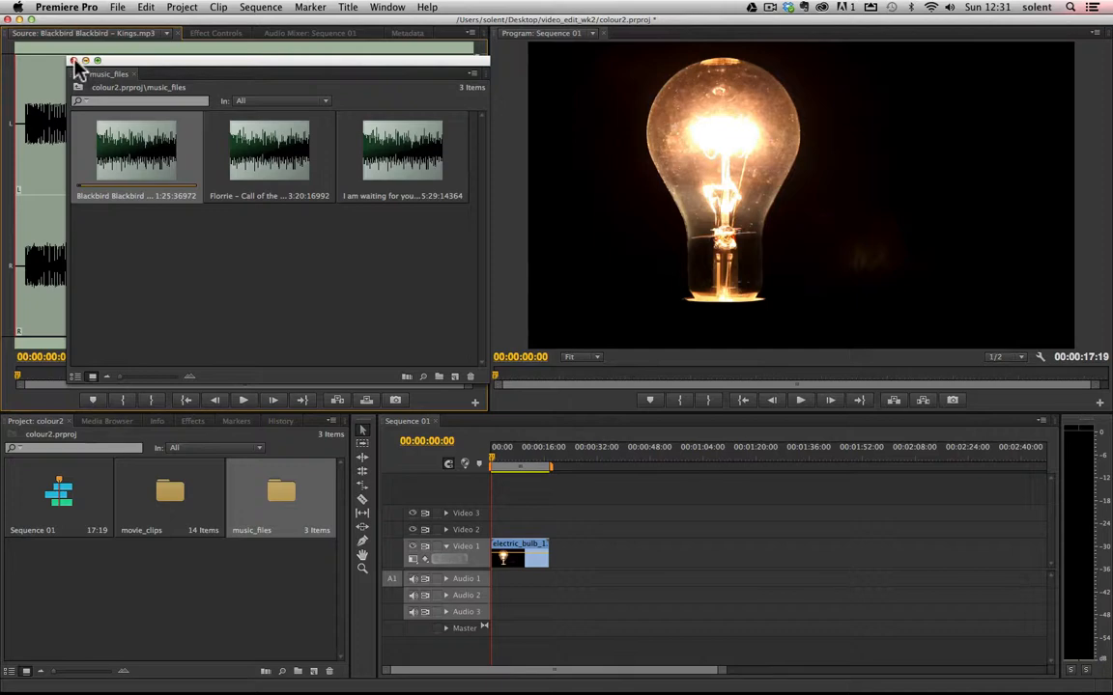
Set the Kings.mp3 out point at 00:00:17:19 to match the bulb clip and place the trimmed audio at the start of Audio 1
left_click(72, 61)
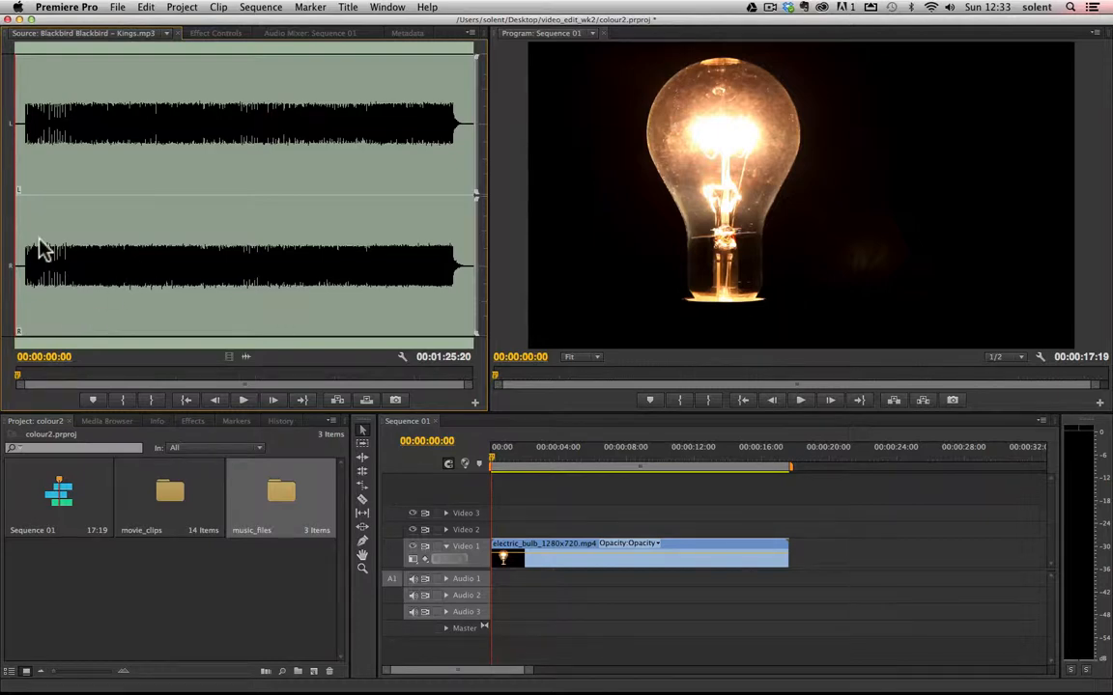
left_click(736, 553)
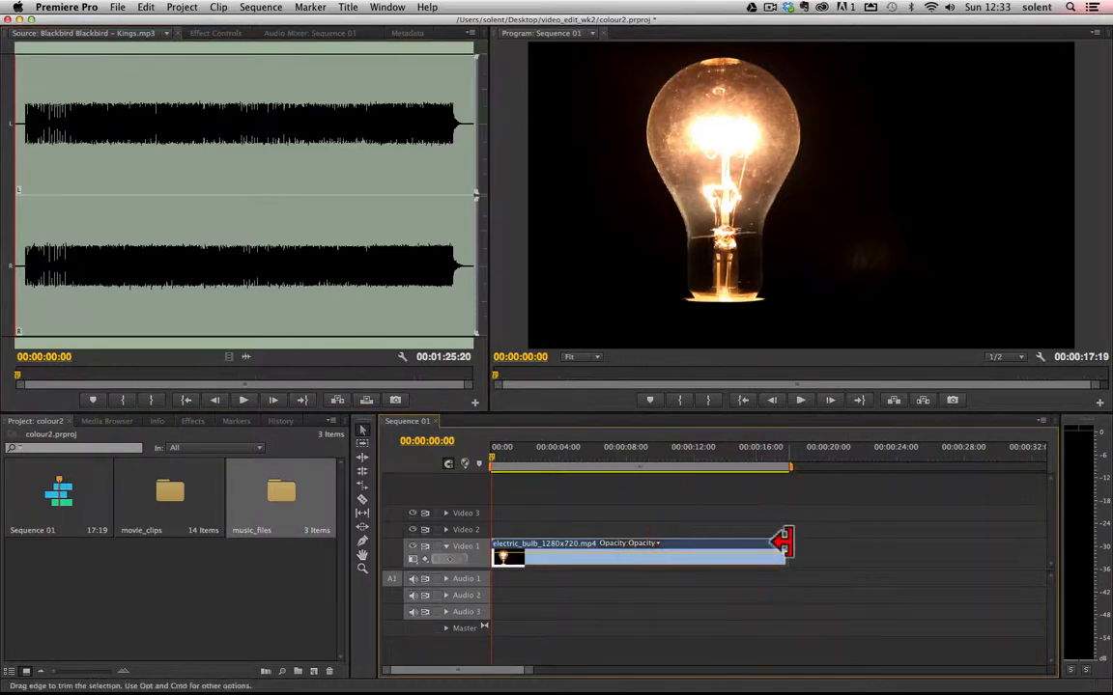
mouse_move(792, 465)
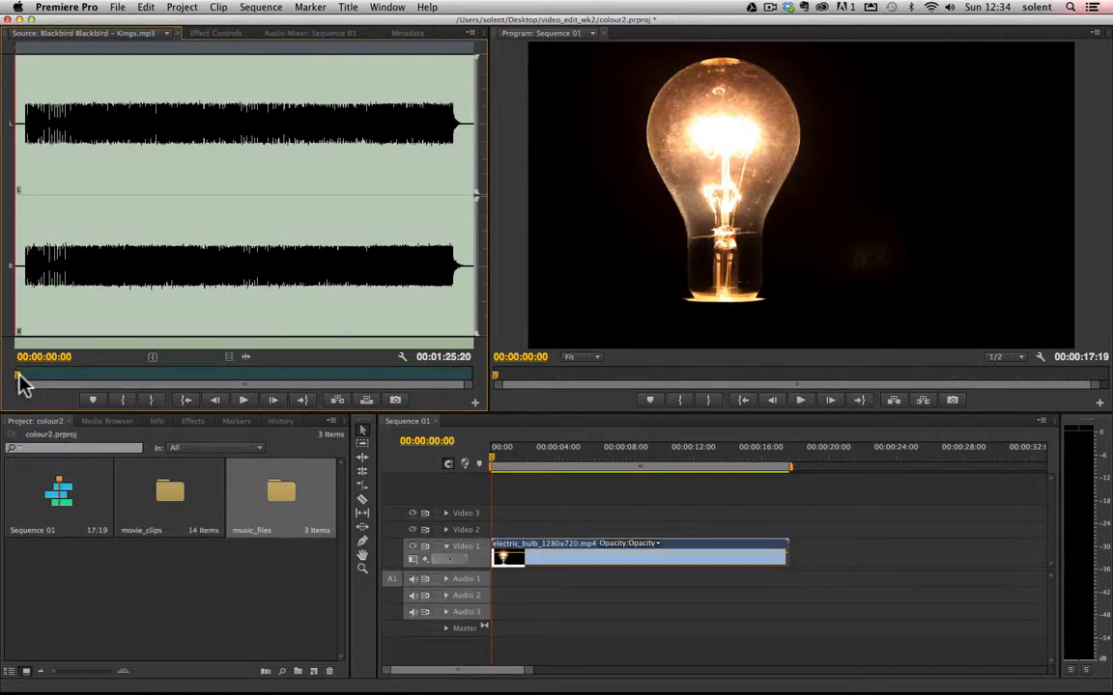
left_click_drag(19, 376, 110, 381)
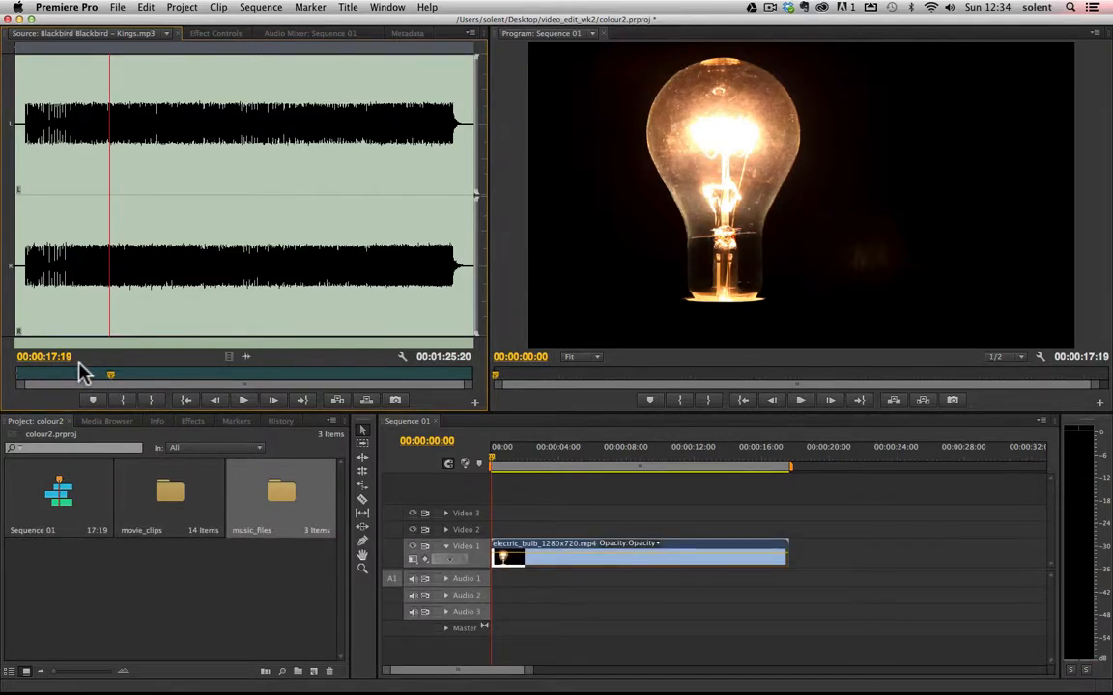
key("o")
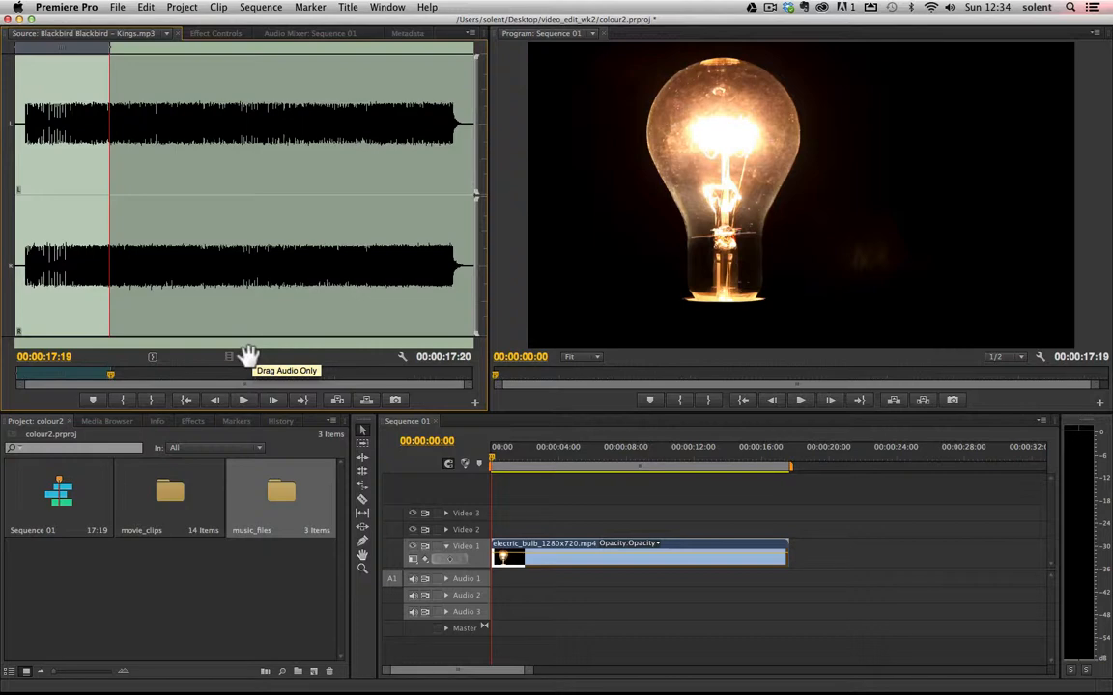
left_click_drag(246, 356, 492, 589)
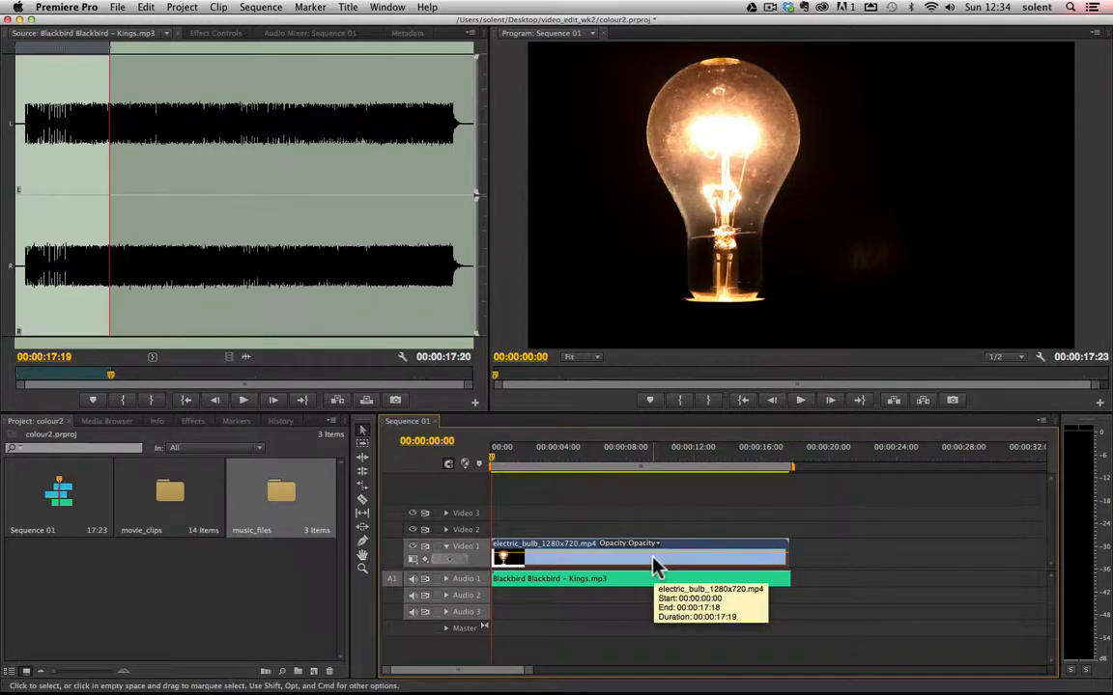
Play the sequence from the start to check the bulb clip together with the music, stopping at about eight seconds
key("space")
key("space")
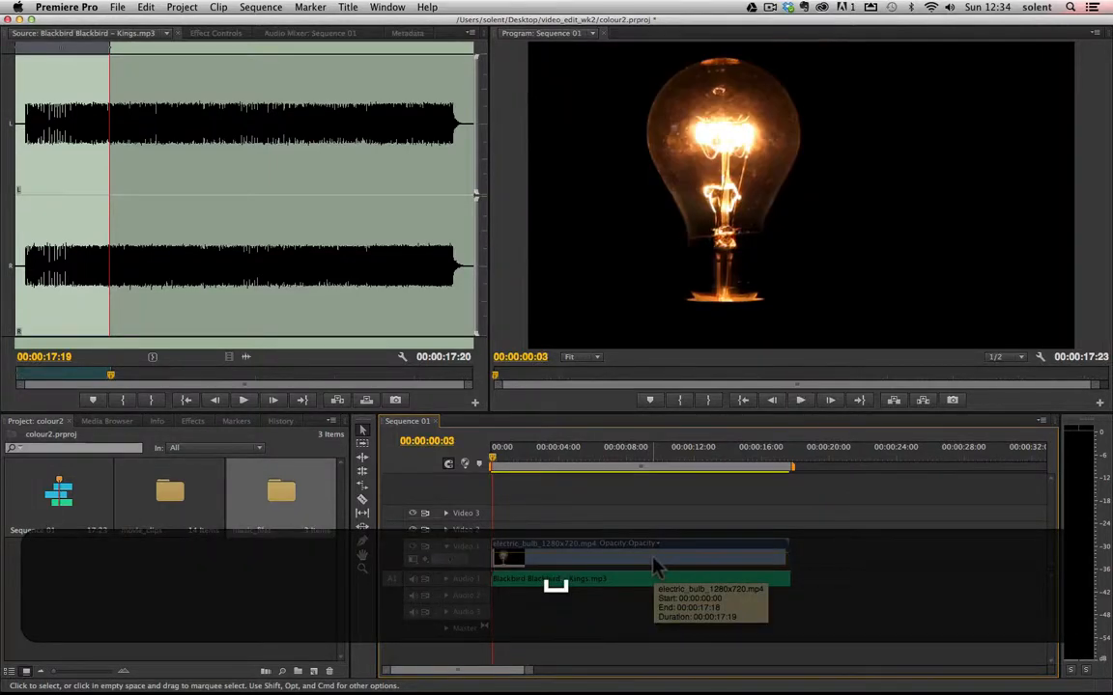
key("space")
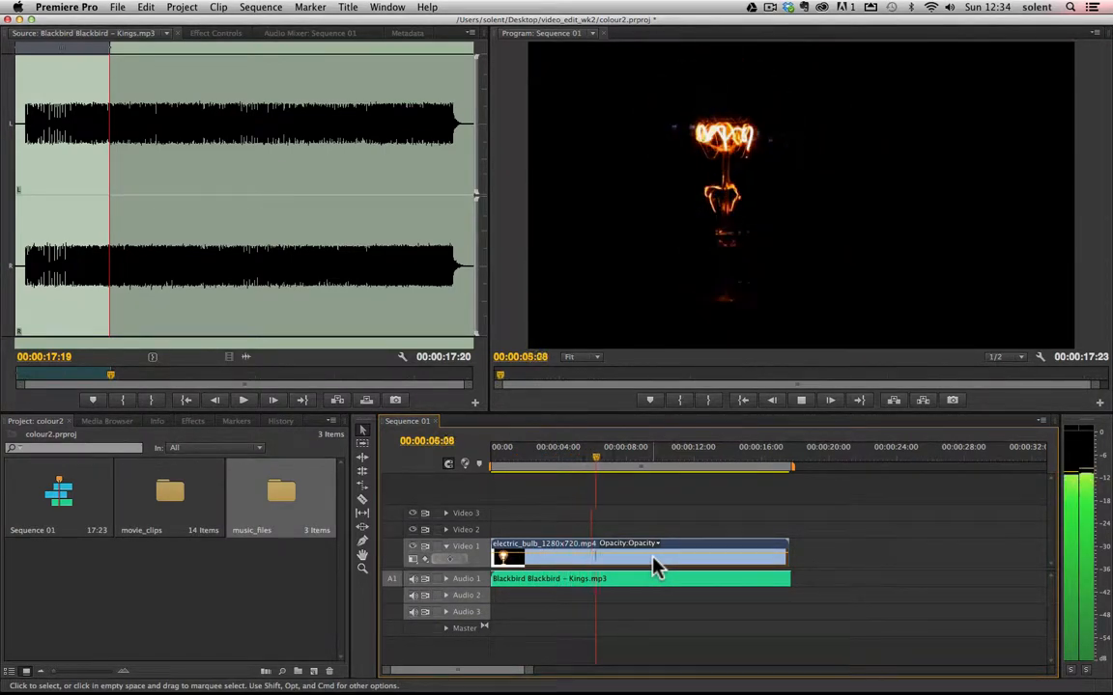
key("space")
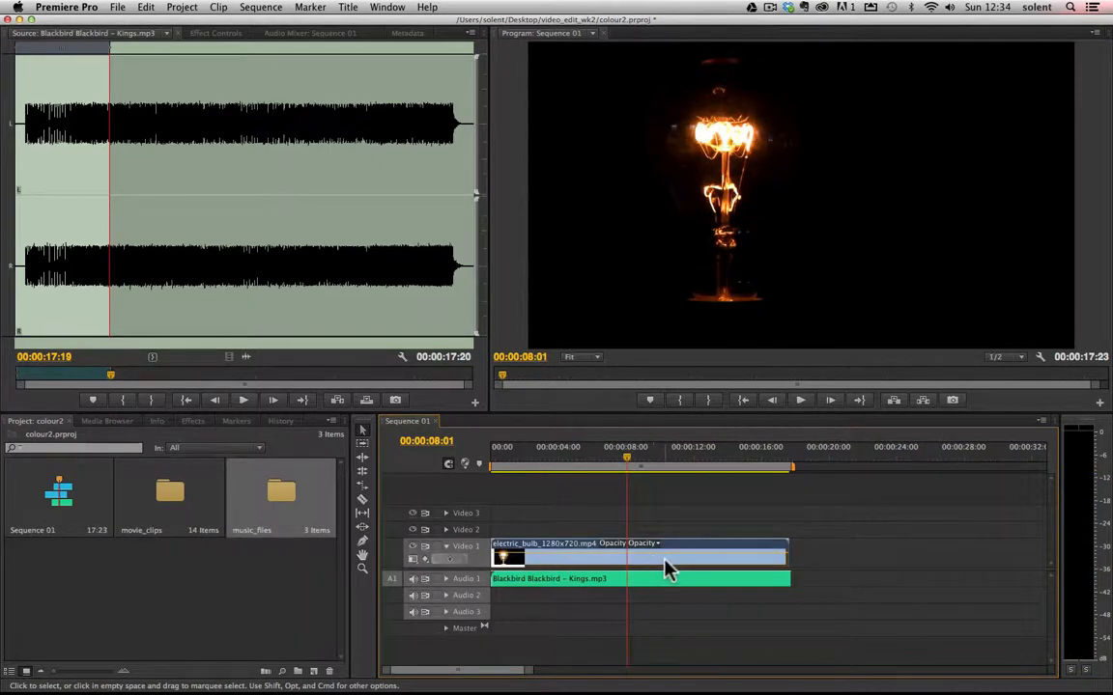
Link the bulb clip on Video 1 with the Kings.mp3 clip on Audio 1 and check that they select together
left_click(666, 568)
left_click(674, 585, "shift")
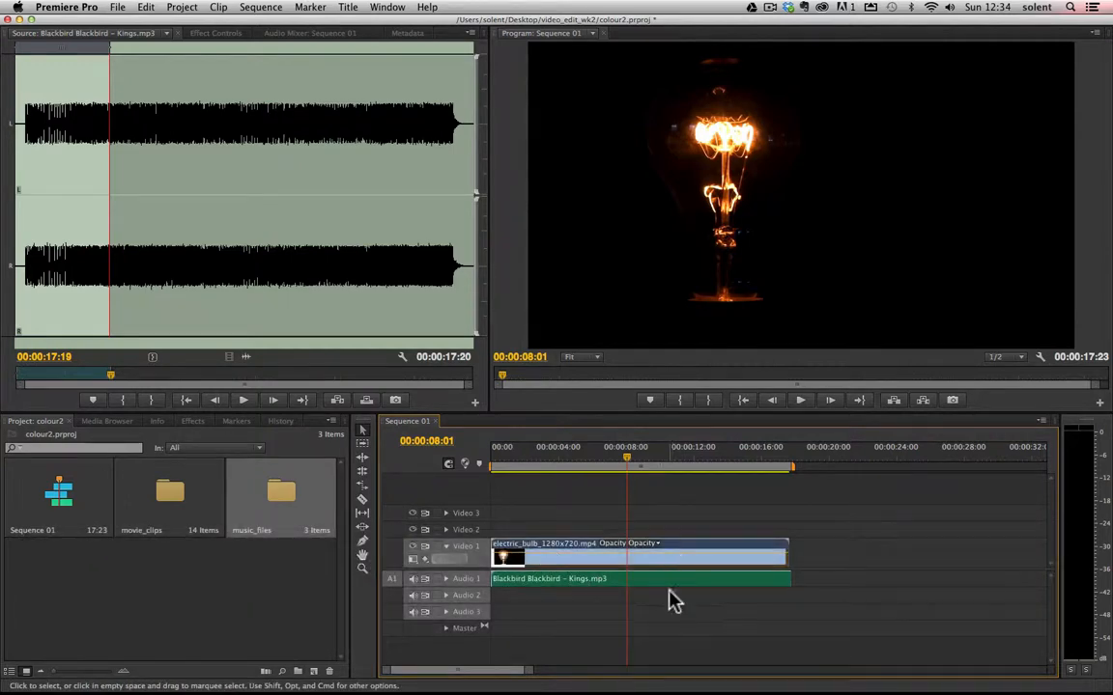
right_click(676, 591)
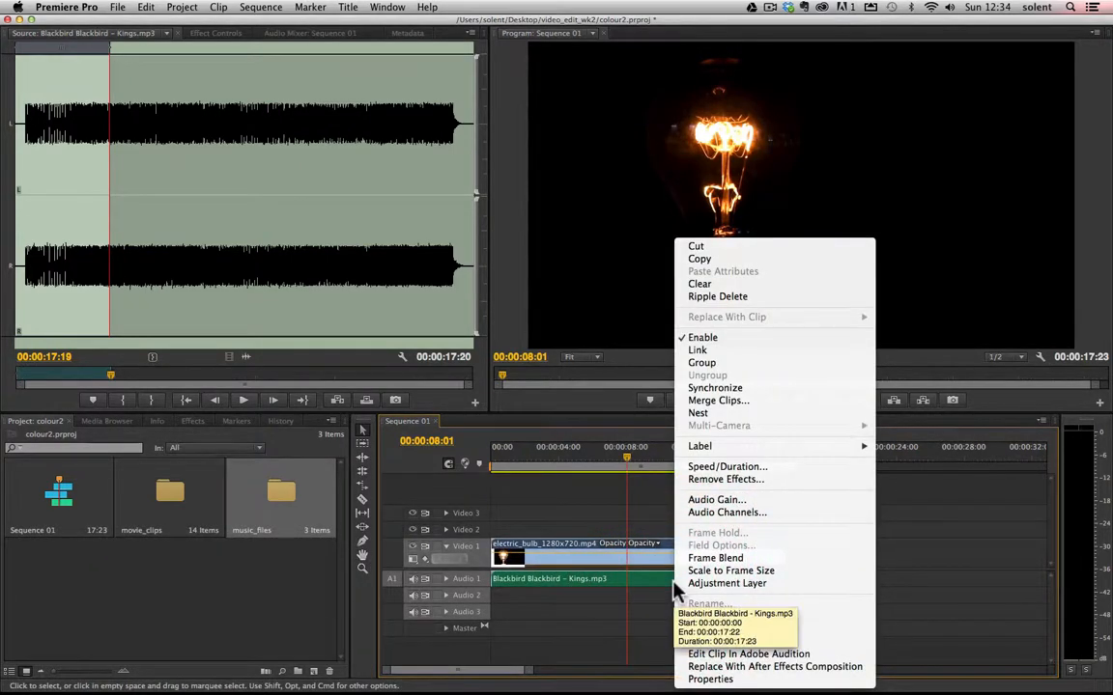
left_click(713, 352)
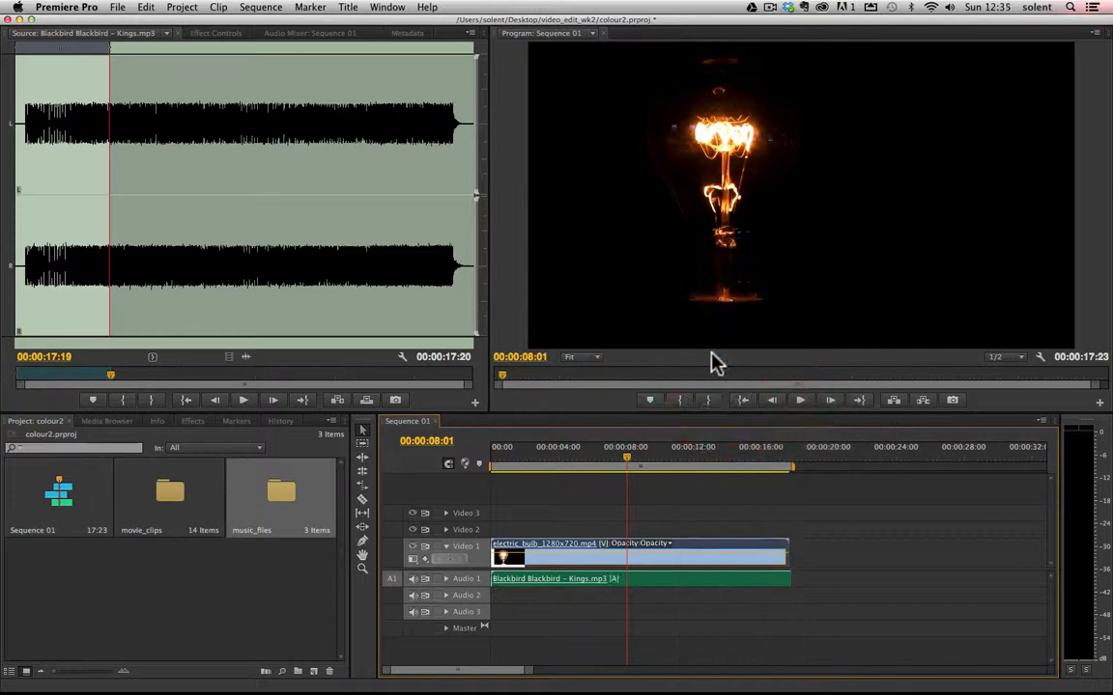
left_click(819, 578)
mouse_move(703, 564)
left_mouse_down()
mouse_move(770, 556)
mouse_move(700, 565)
left_mouse_up()
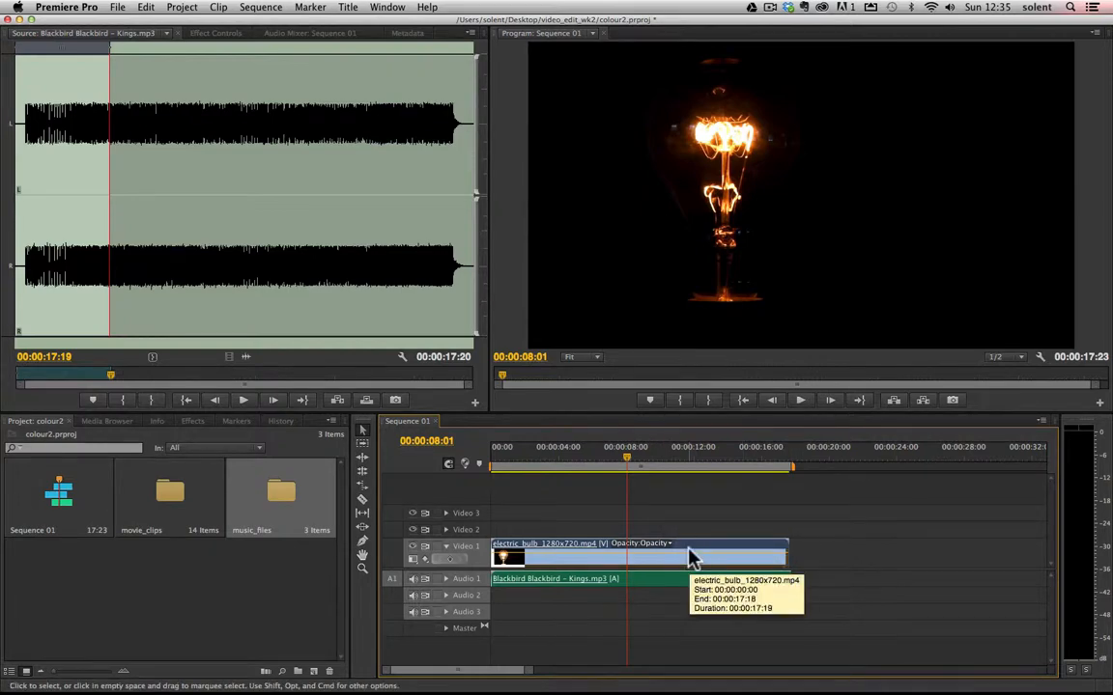
mouse_move(691, 558)
left_mouse_down()
mouse_move(836, 588)
mouse_move(774, 556)
mouse_move(694, 551)
mouse_move(690, 566)
left_mouse_up()
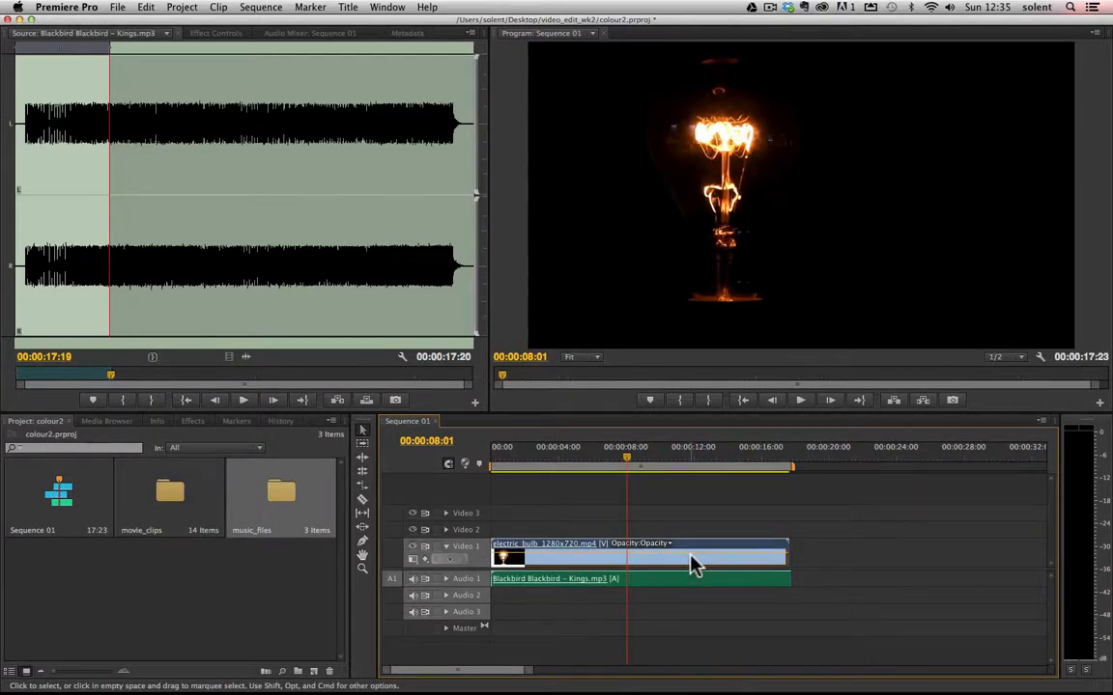
left_click(770, 7)
left_click(799, 36)
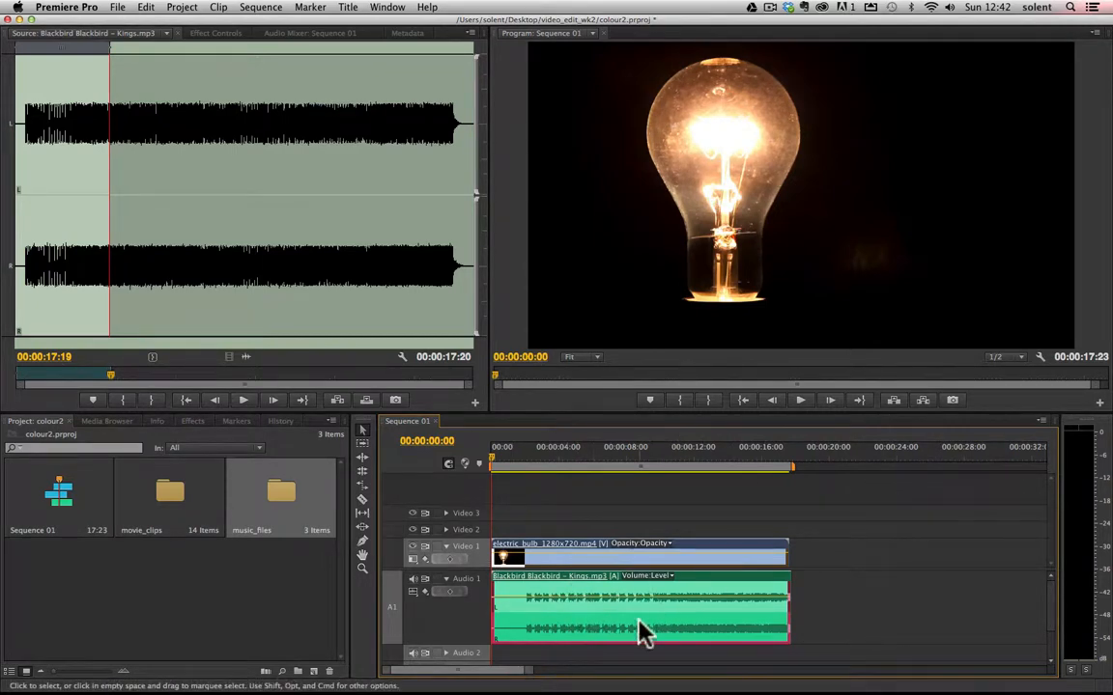
Expand the Audio 1 track to show the music waveform and make the track slightly taller
left_click(447, 580)
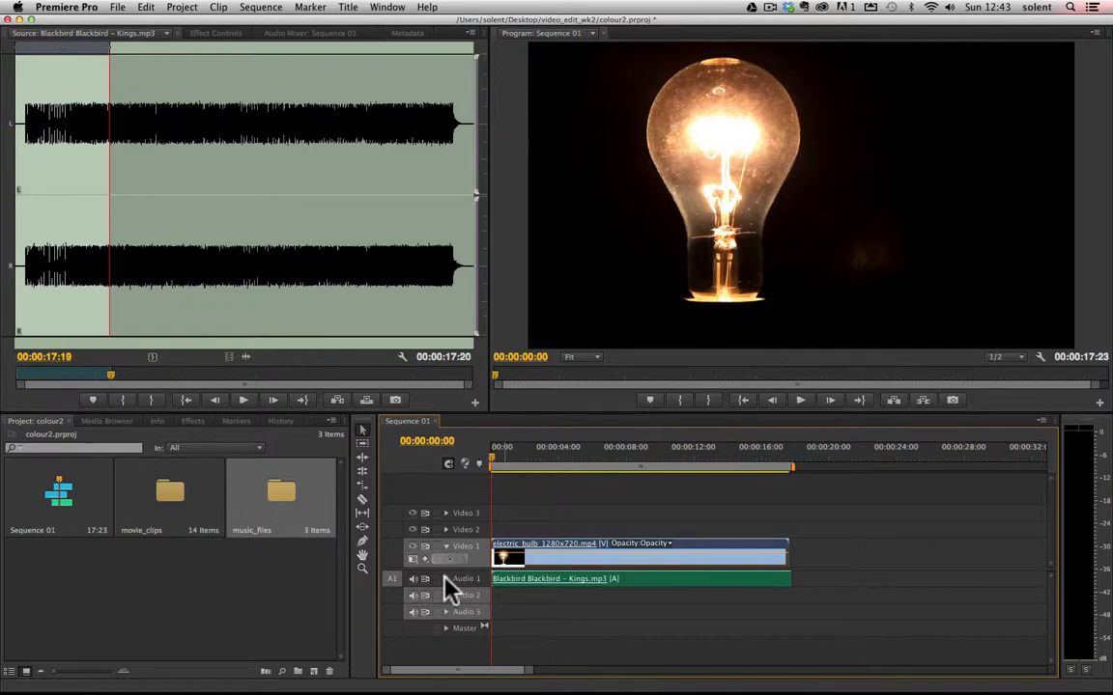
left_click(447, 580)
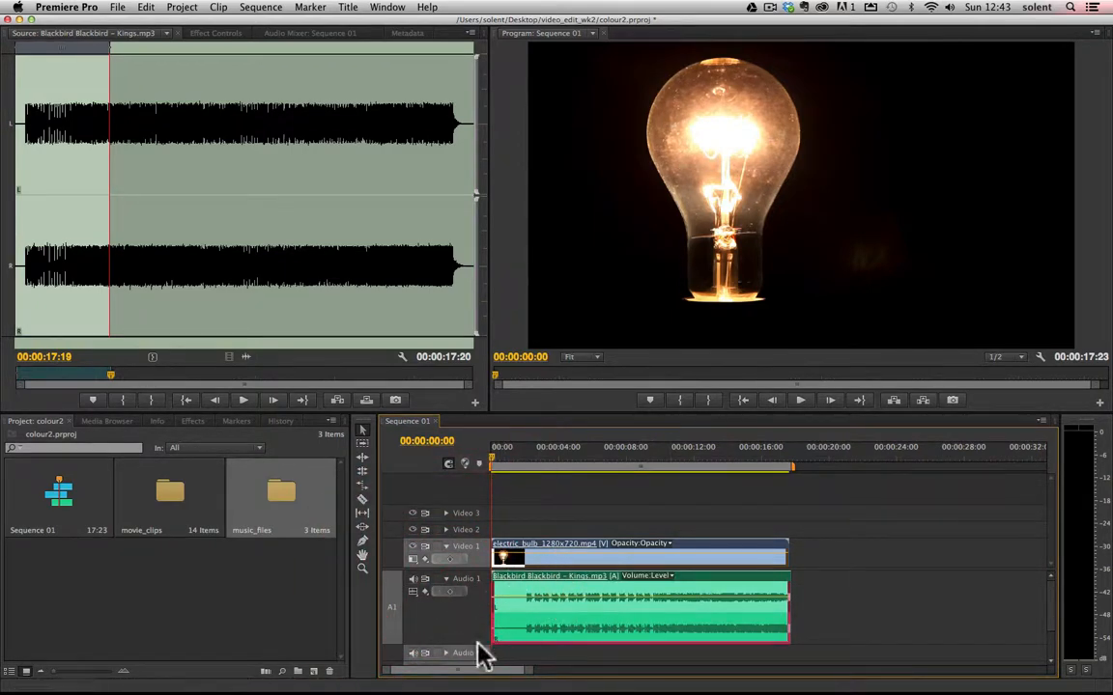
left_click_drag(480, 620, 485, 649)
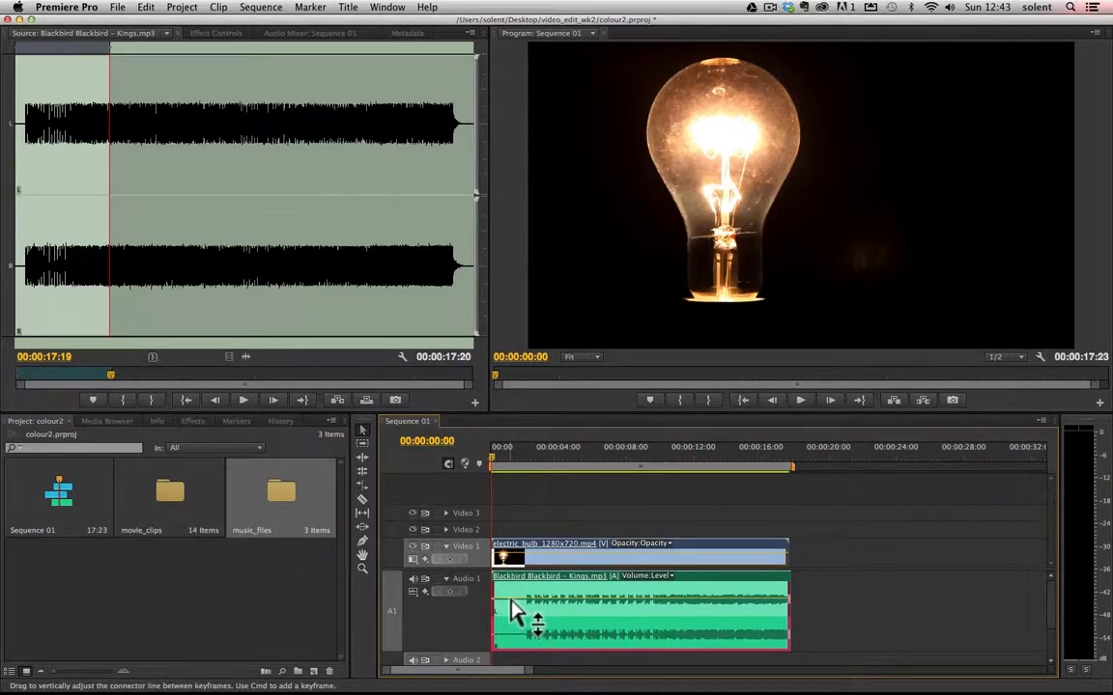
Lower the music clip's volume line on Audio 1 during playback and return the playhead to the start
mouse_move(511, 600)
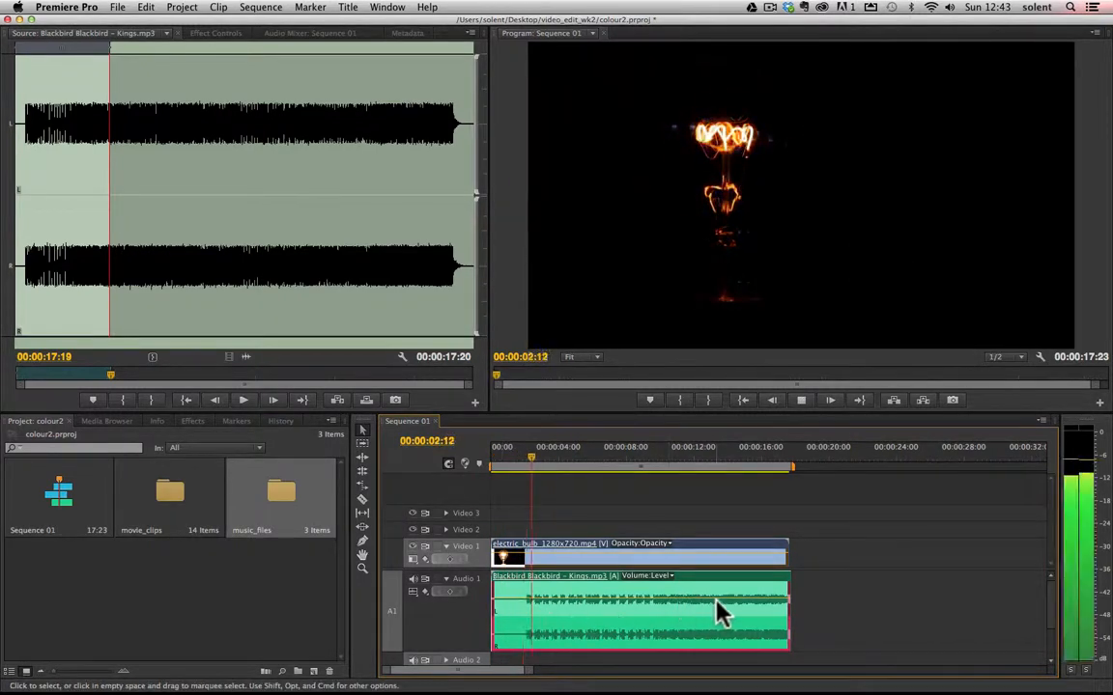
mouse_move(718, 600)
left_mouse_down()
mouse_move(717, 582)
mouse_move(718, 621)
mouse_move(717, 601)
left_mouse_up()
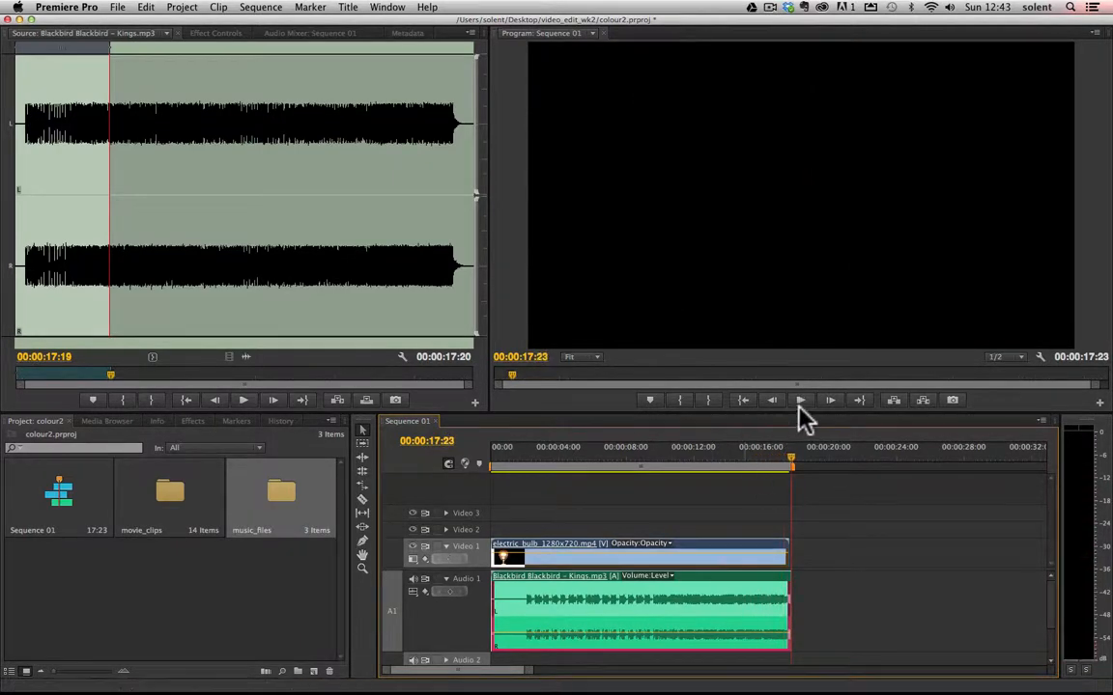
key("Home")
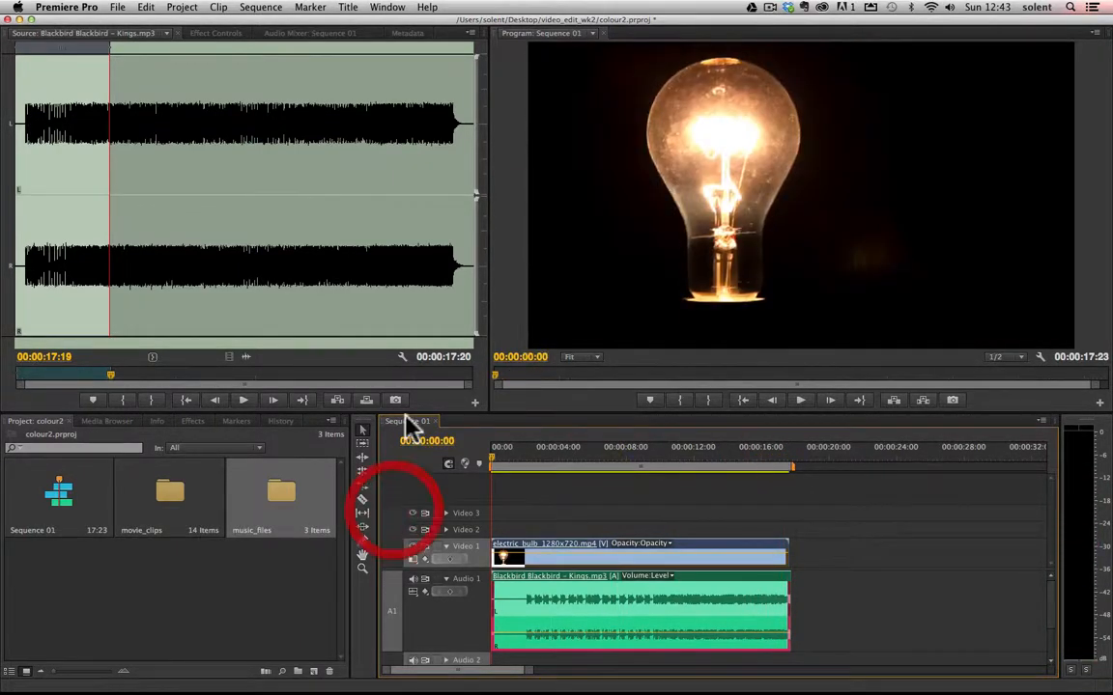
Show the Audio Mixer, collapse the Audio 1 track, and lower the Audio 1 fader to -0.5 dB while the sequence plays
left_click(295, 35)
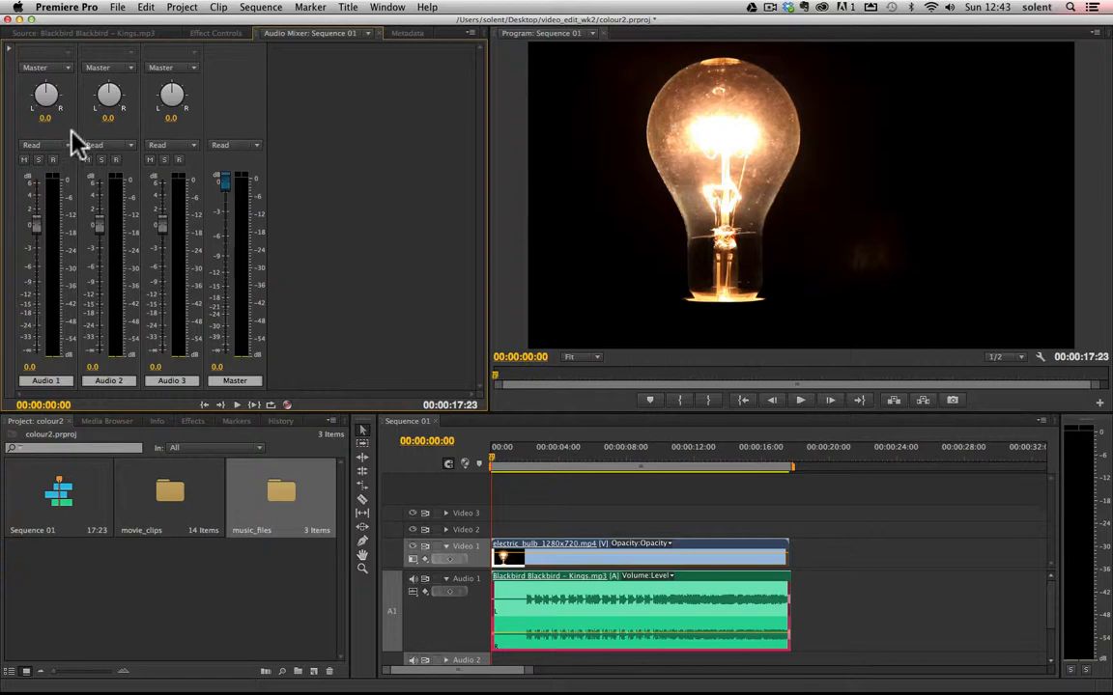
left_click(445, 578)
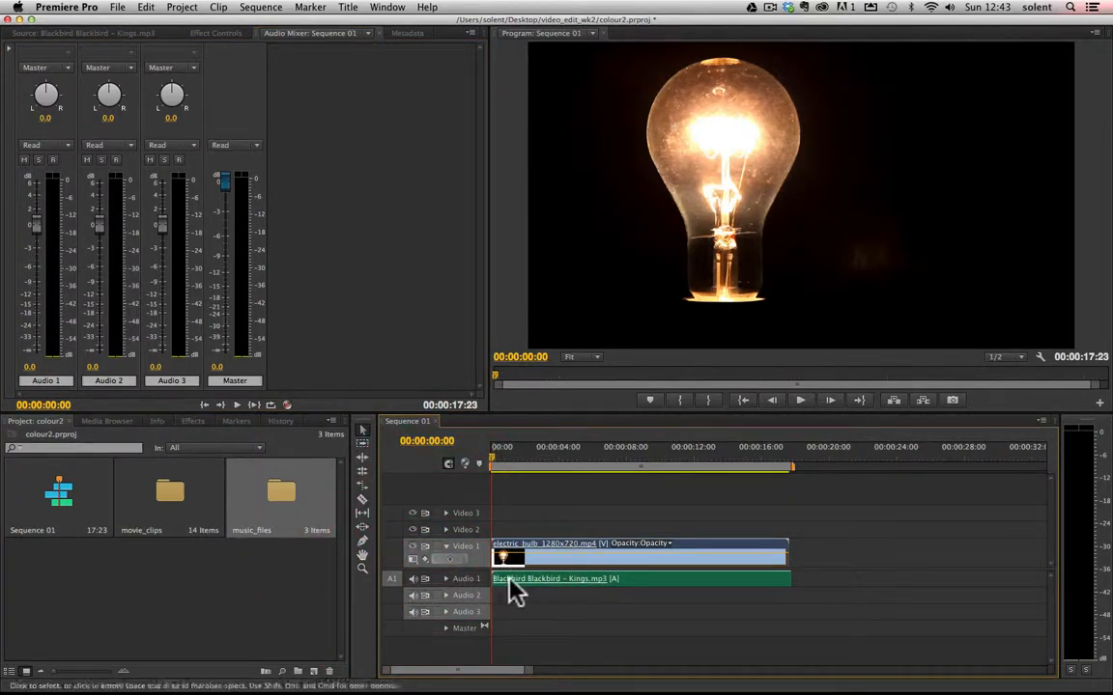
key("super+s")
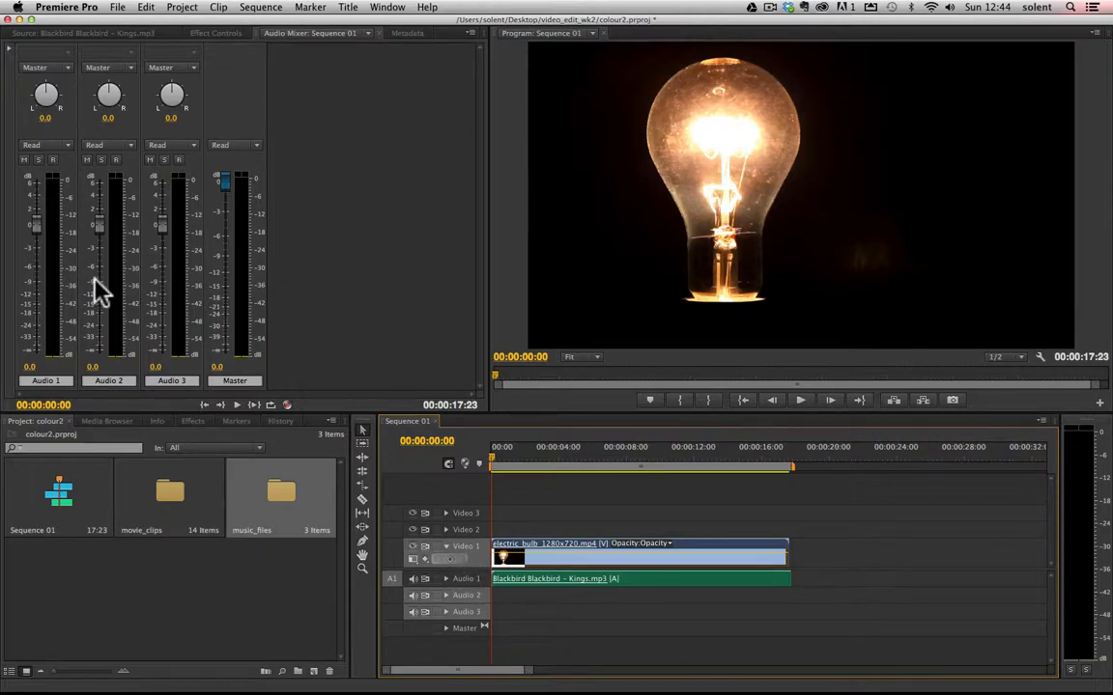
key("space")
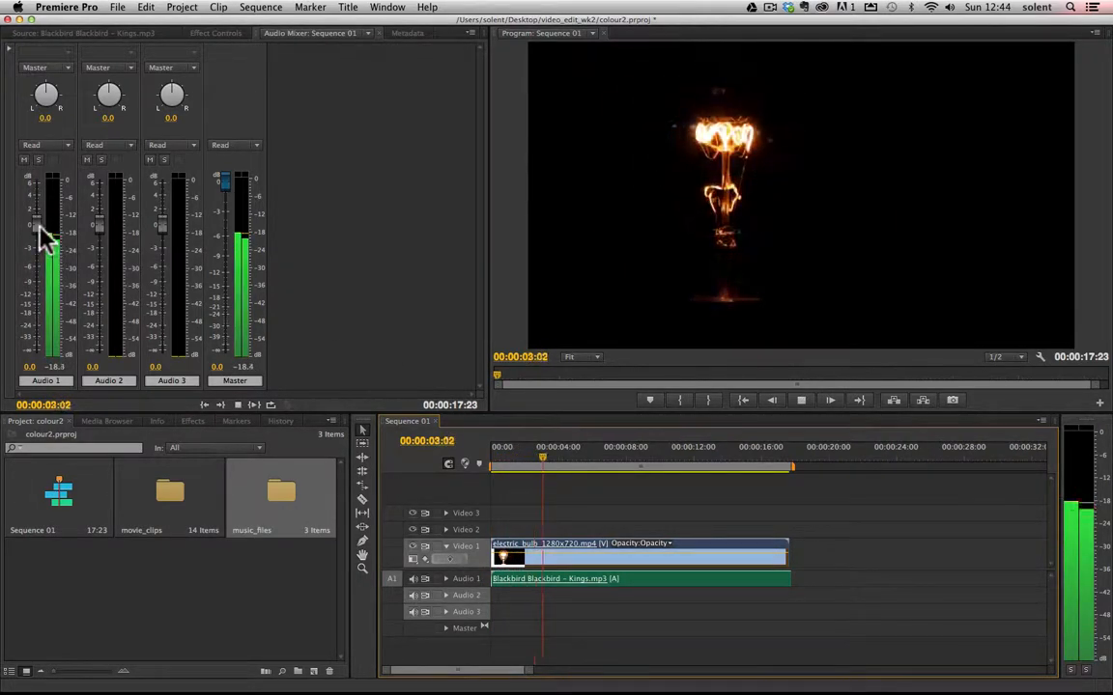
mouse_move(37, 226)
left_mouse_down()
mouse_move(36, 282)
mouse_move(36, 190)
mouse_move(40, 229)
left_mouse_up()
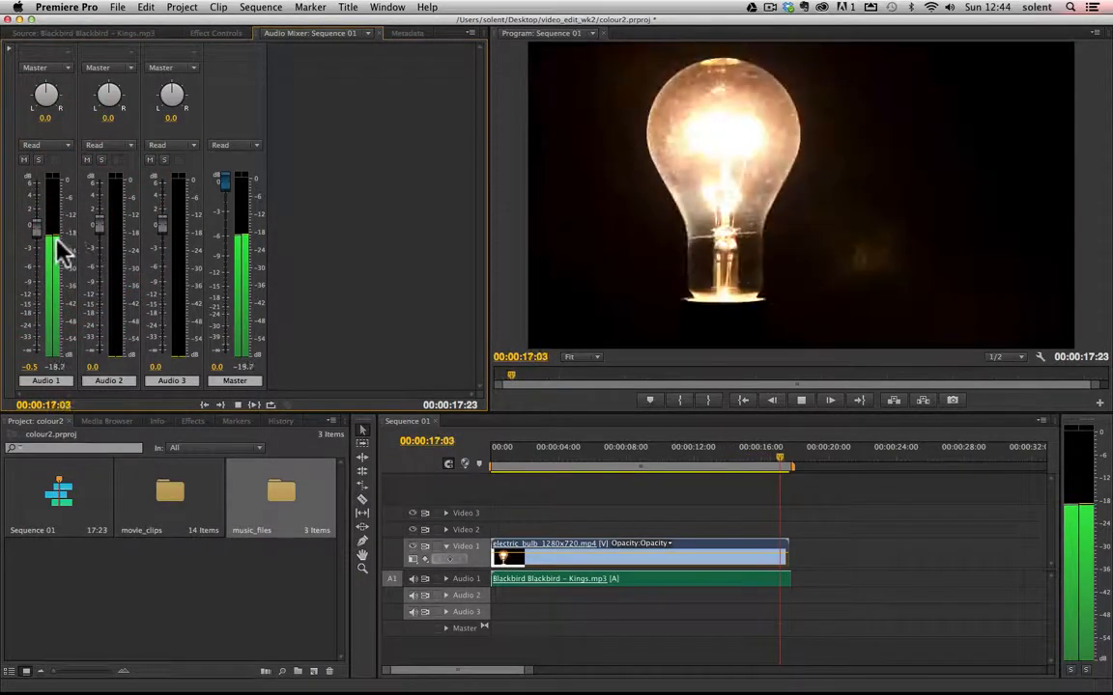
left_click(32, 223)
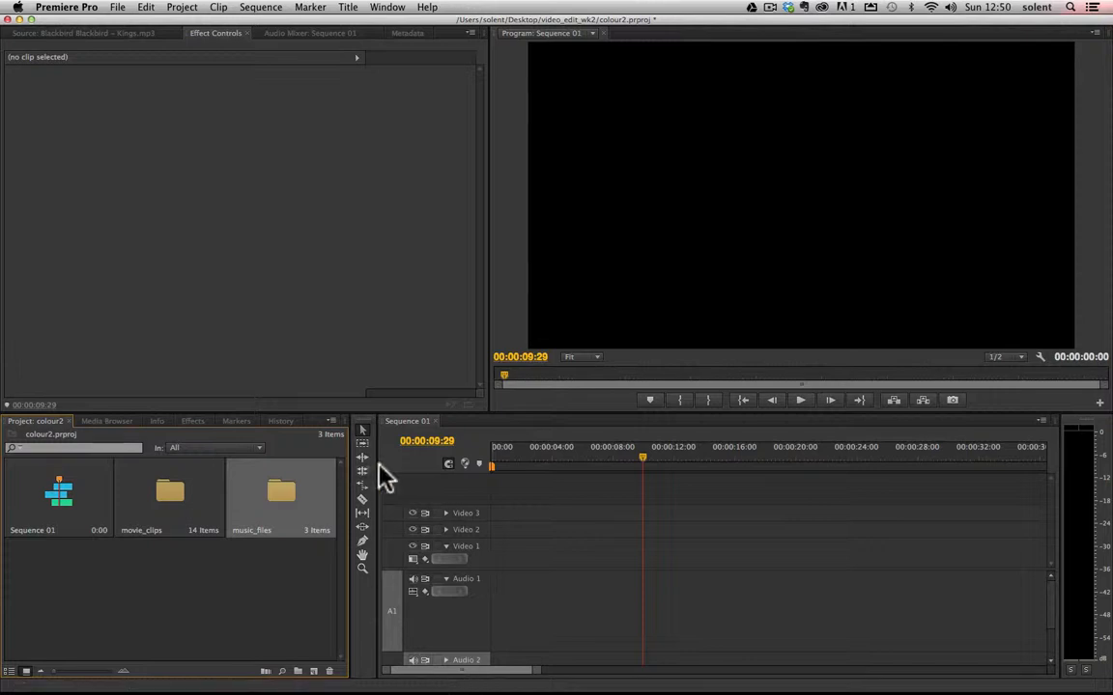
Load electric_bulb_1280x720.mp4 from the movie_clips bin into the Source monitor and close the bin
double_click(193, 515)
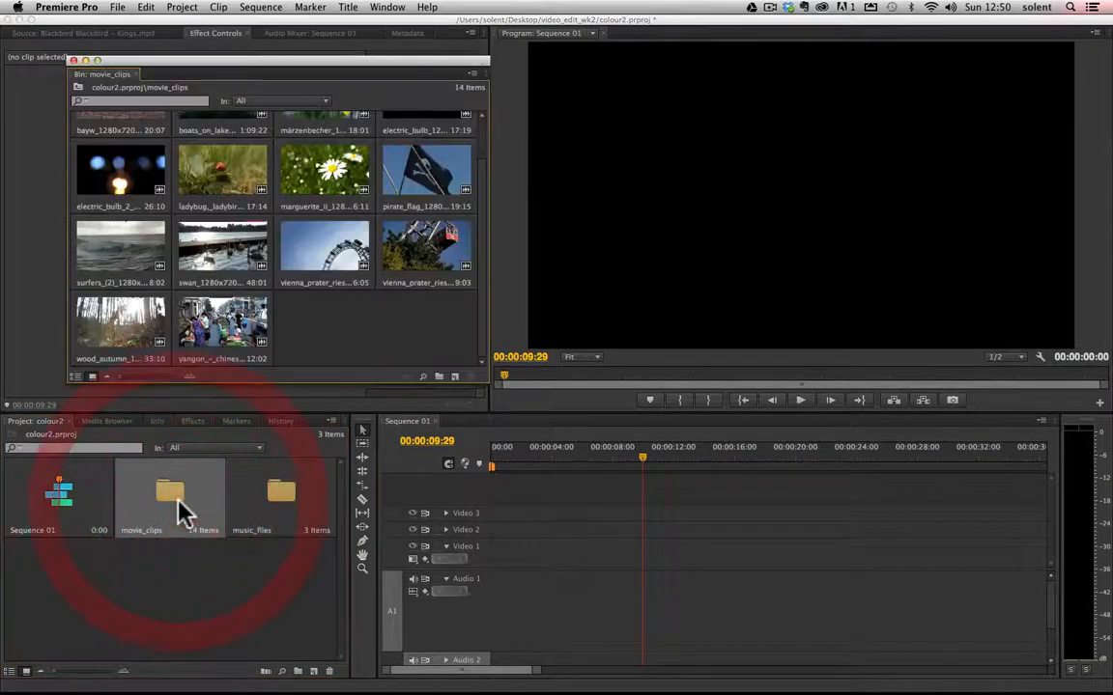
scroll(482, 166, "up", 2)
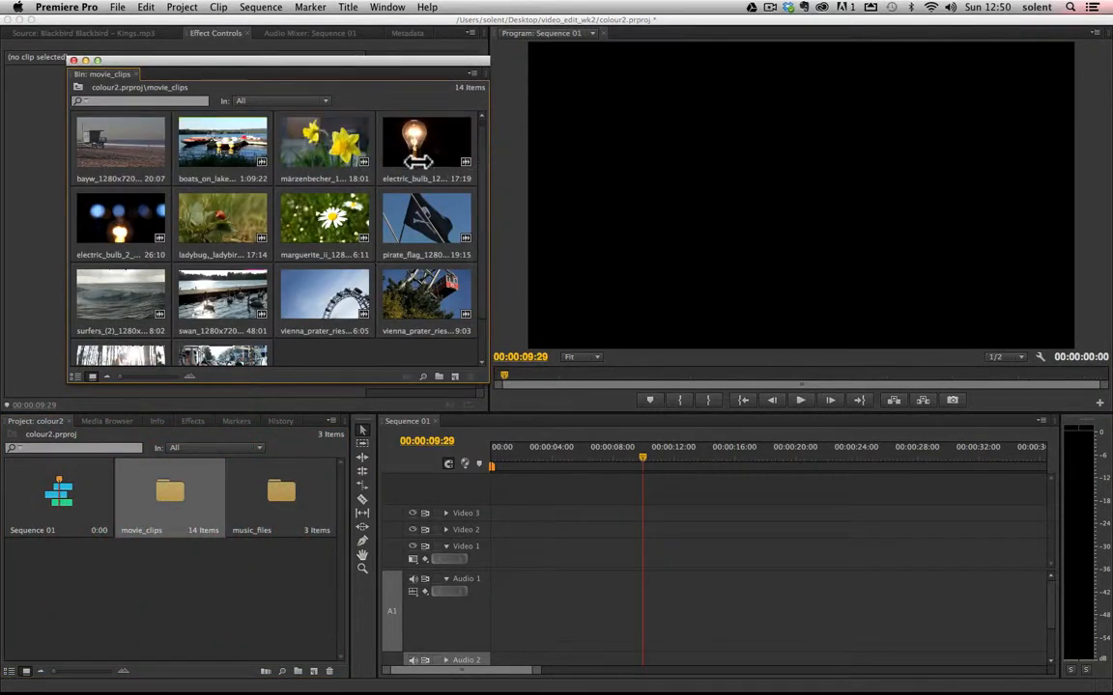
double_click(415, 159)
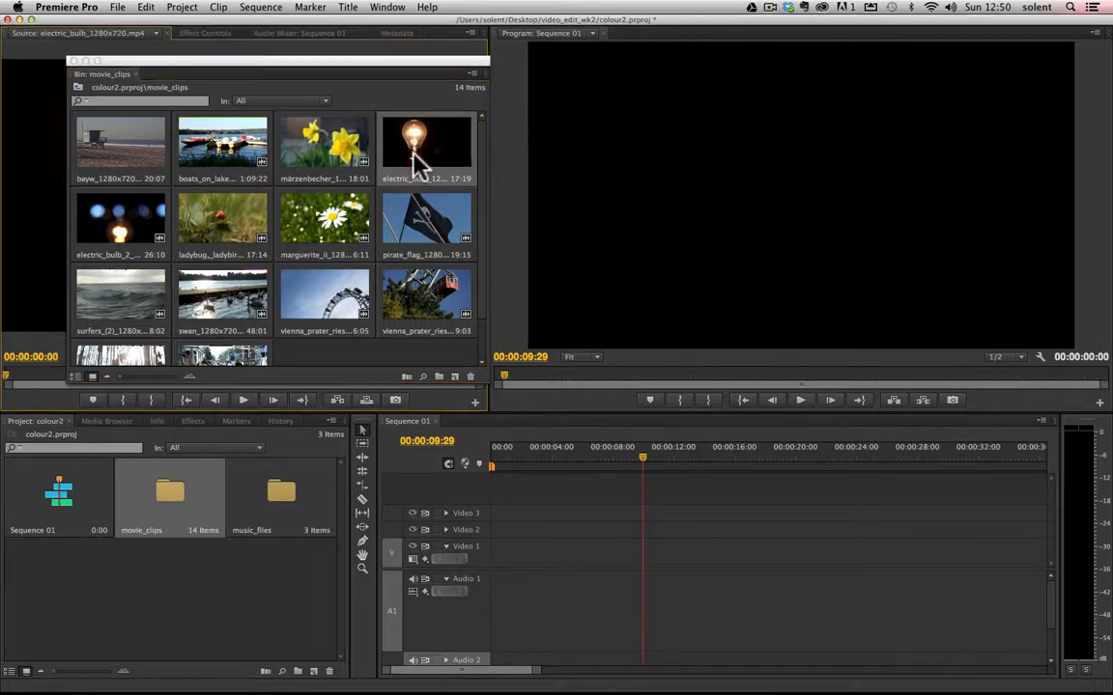
left_click(73, 60)
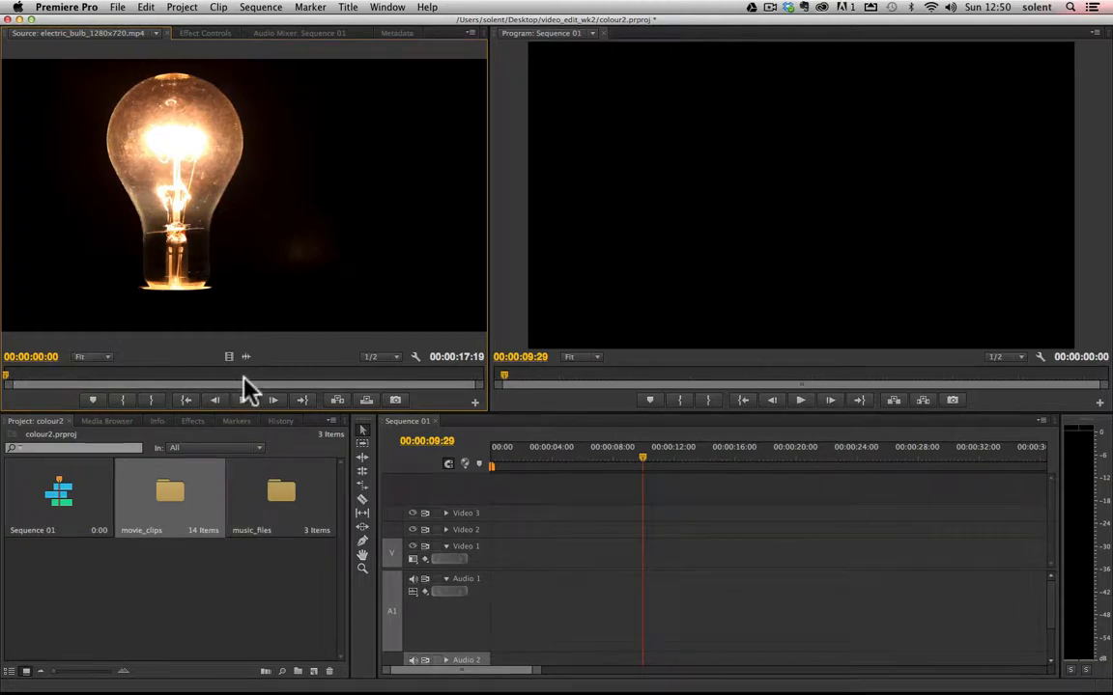
Return the timeline playhead to the start and place only the bulb clip's video at the start of Video 1
left_click_drag(638, 472, 464, 466)
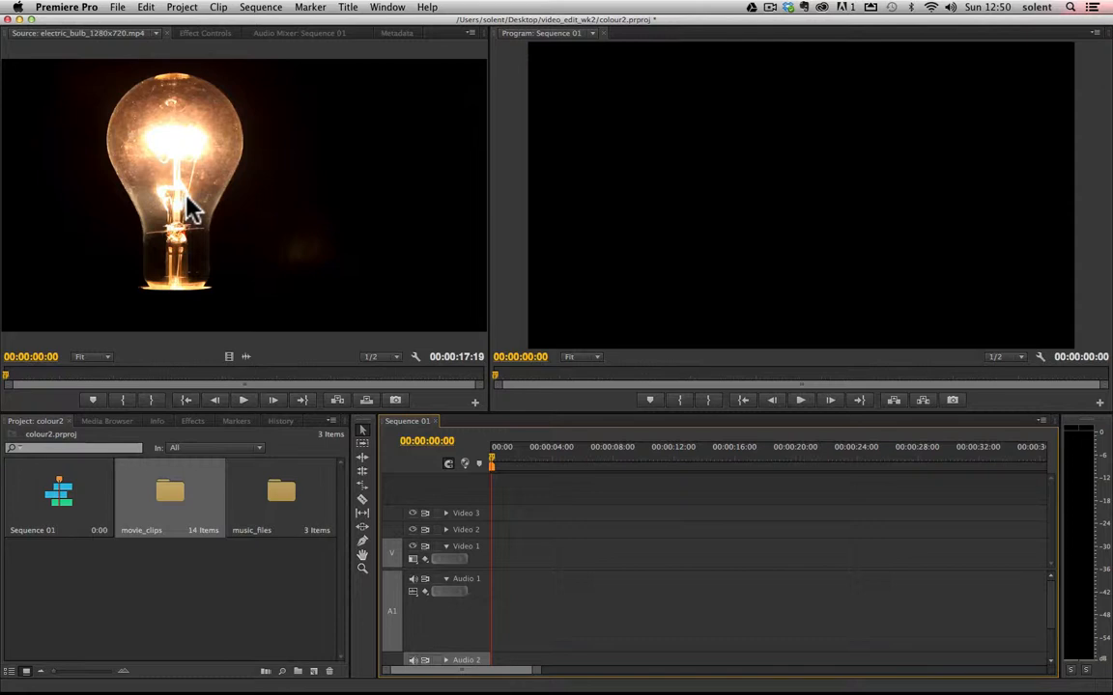
left_click(214, 218)
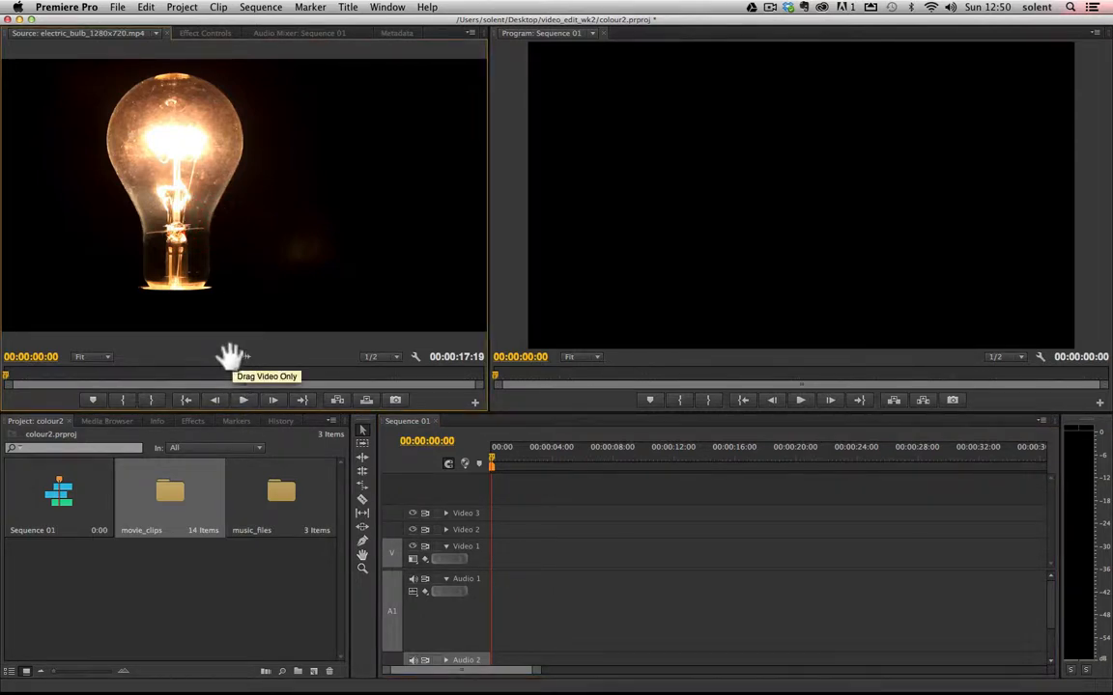
left_click_drag(231, 356, 497, 558)
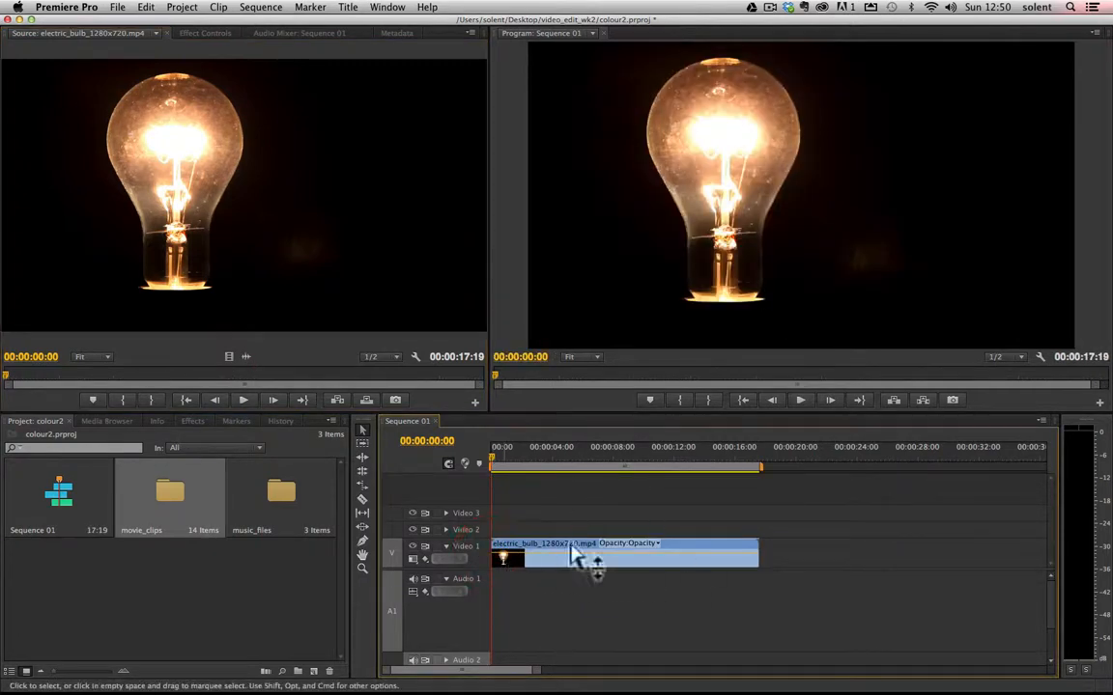
Load the Blackbird Blackbird – Kings.mp3 track from the music_files bin into the Source monitor and close the bin
double_click(290, 494)
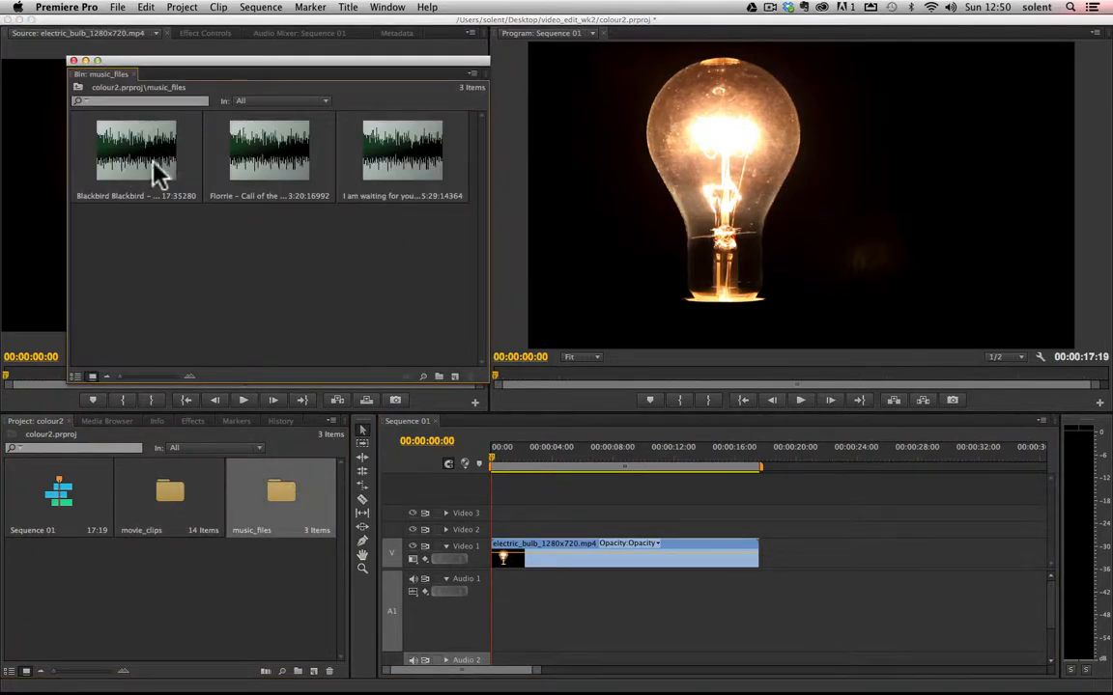
left_click(155, 170)
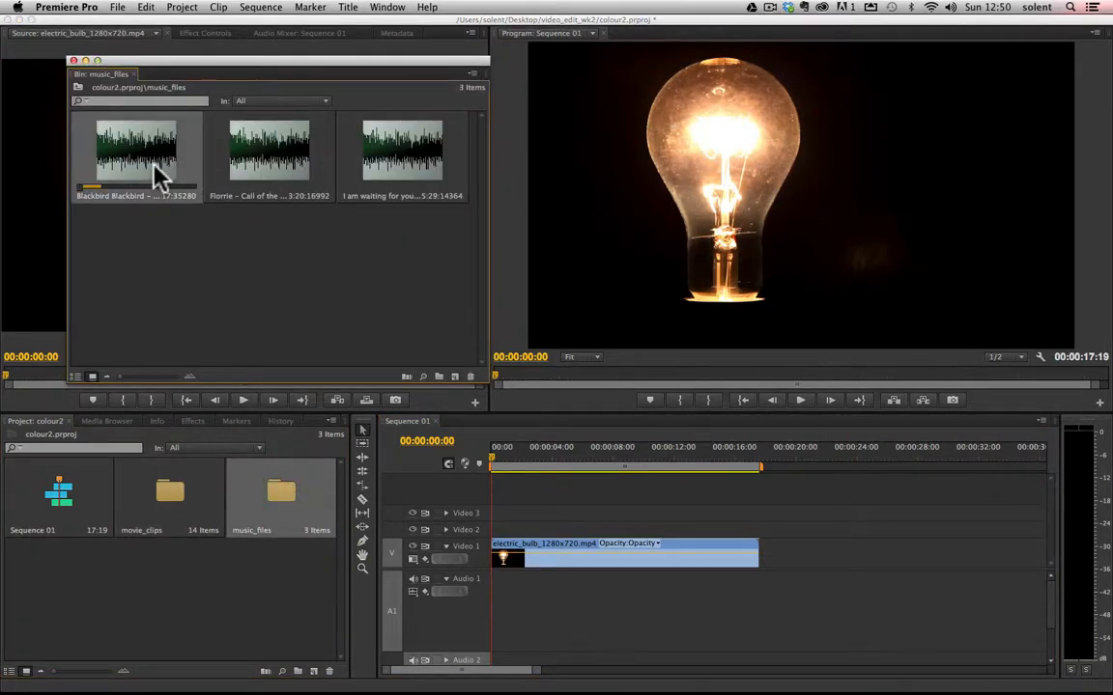
double_click(155, 169)
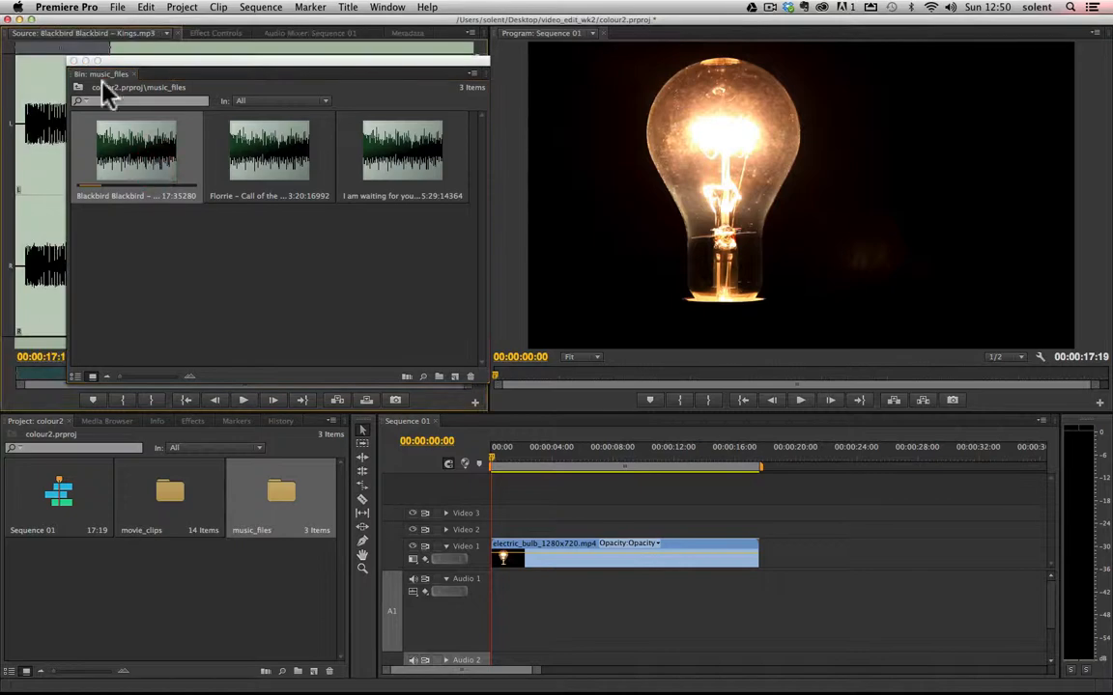
left_click(74, 60)
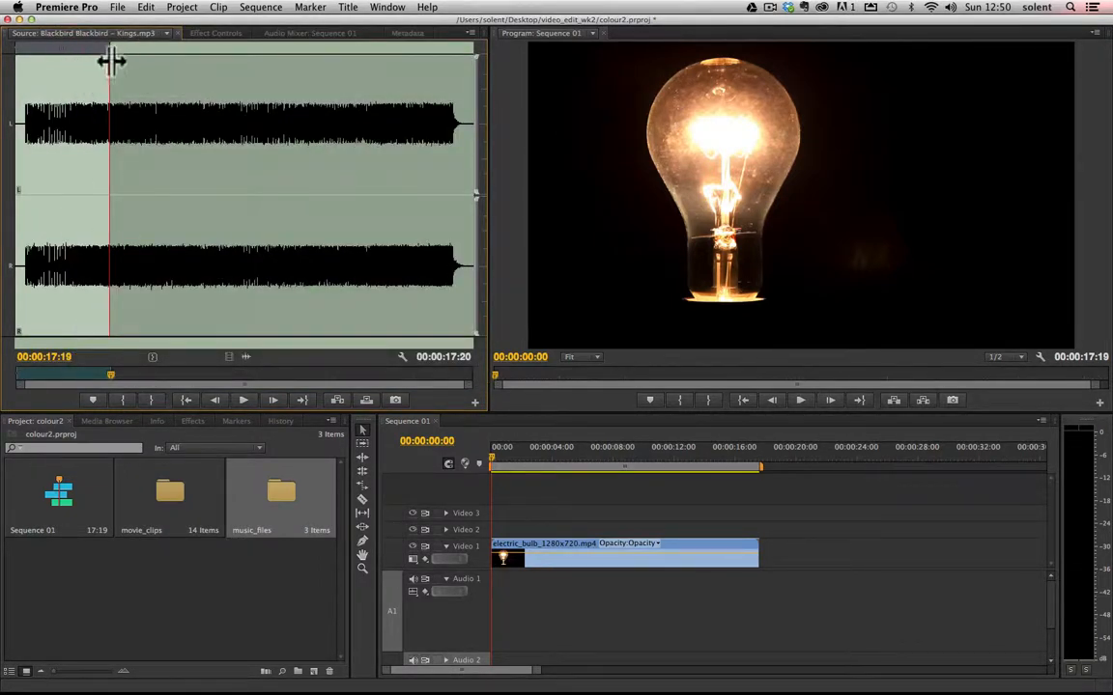
Clear the music track's in and out points and mark a new range from 00:00:01:22 to 00:00:19:19
right_click(83, 376)
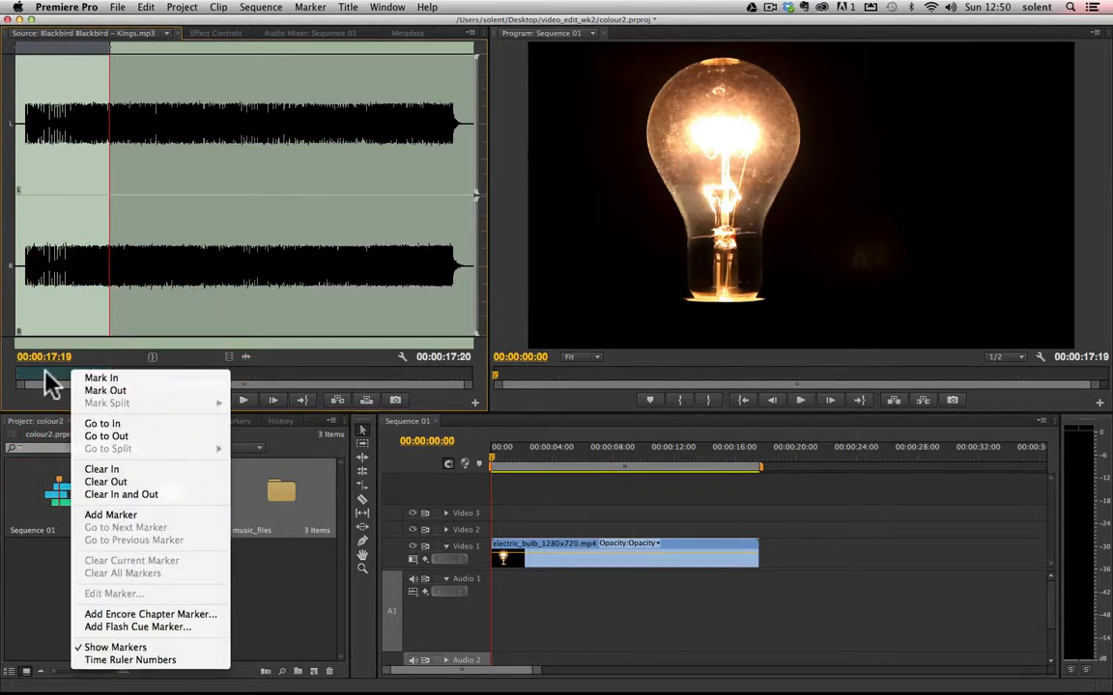
left_click(143, 494)
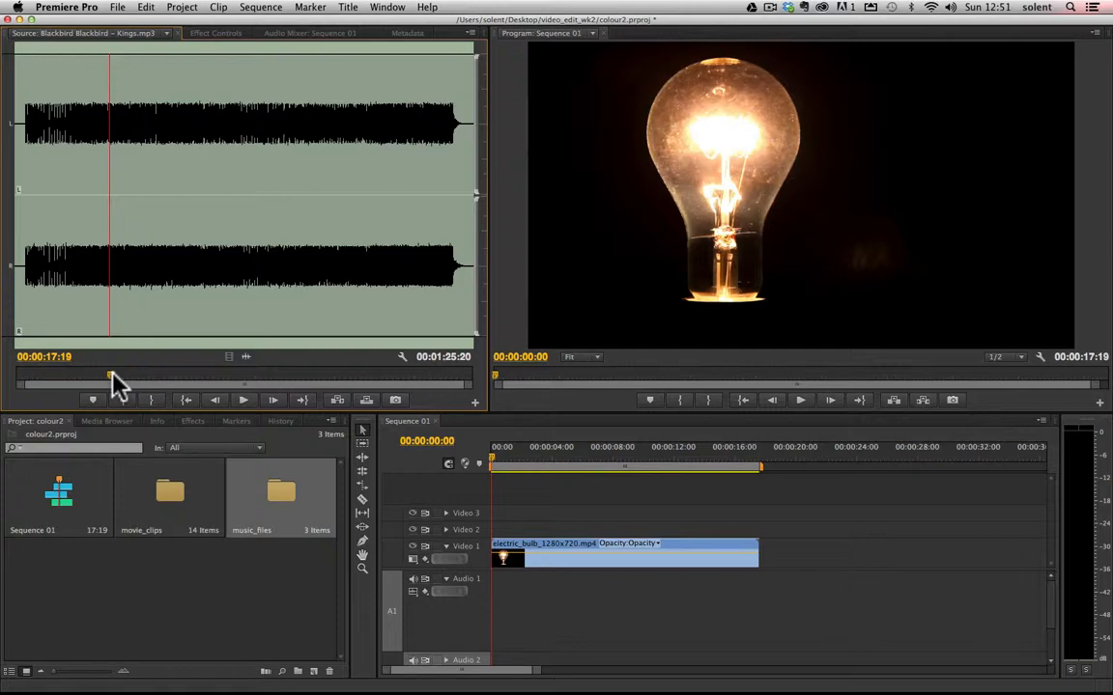
left_click_drag(106, 377, 27, 380)
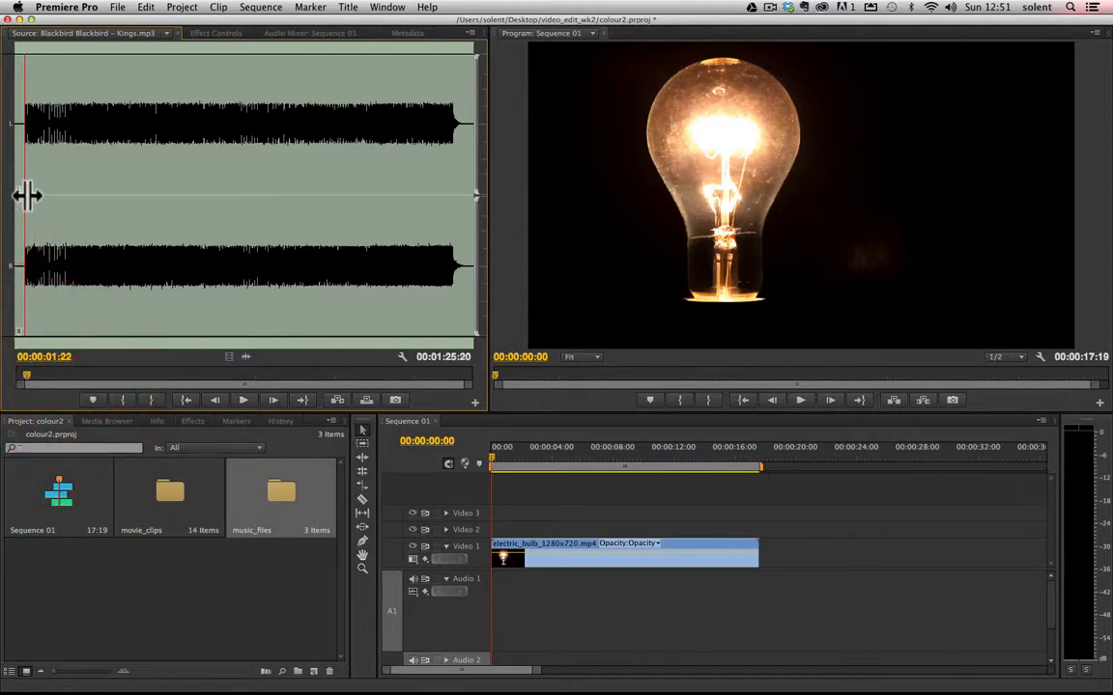
left_click(27, 379)
left_click_drag(27, 380, 122, 377)
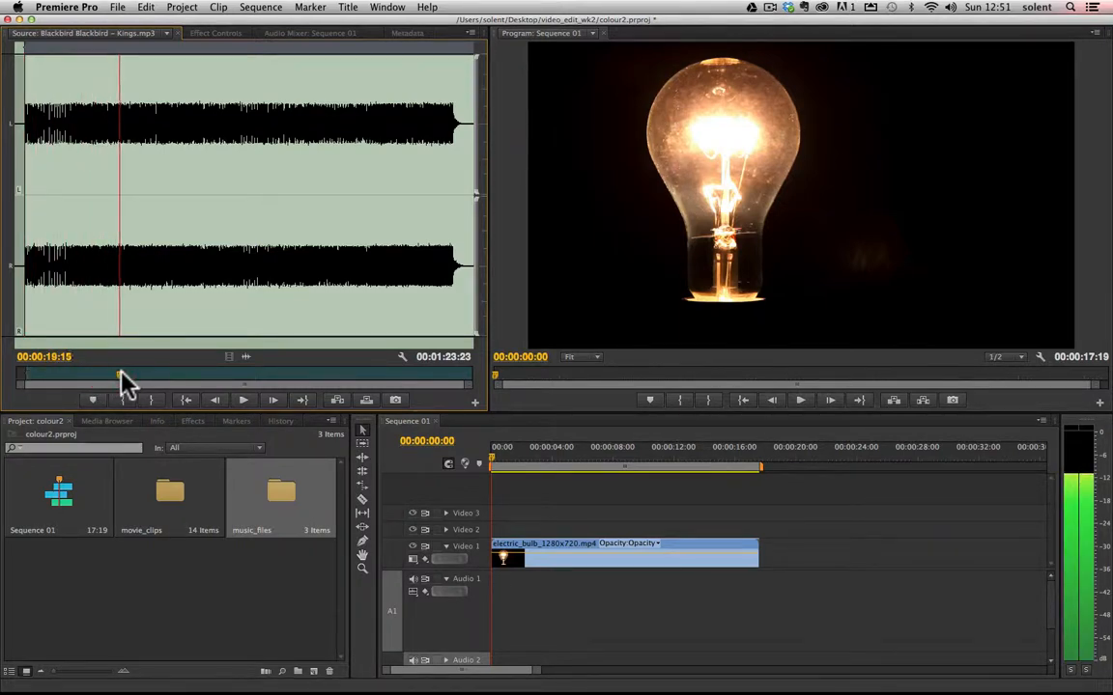
left_click(121, 376)
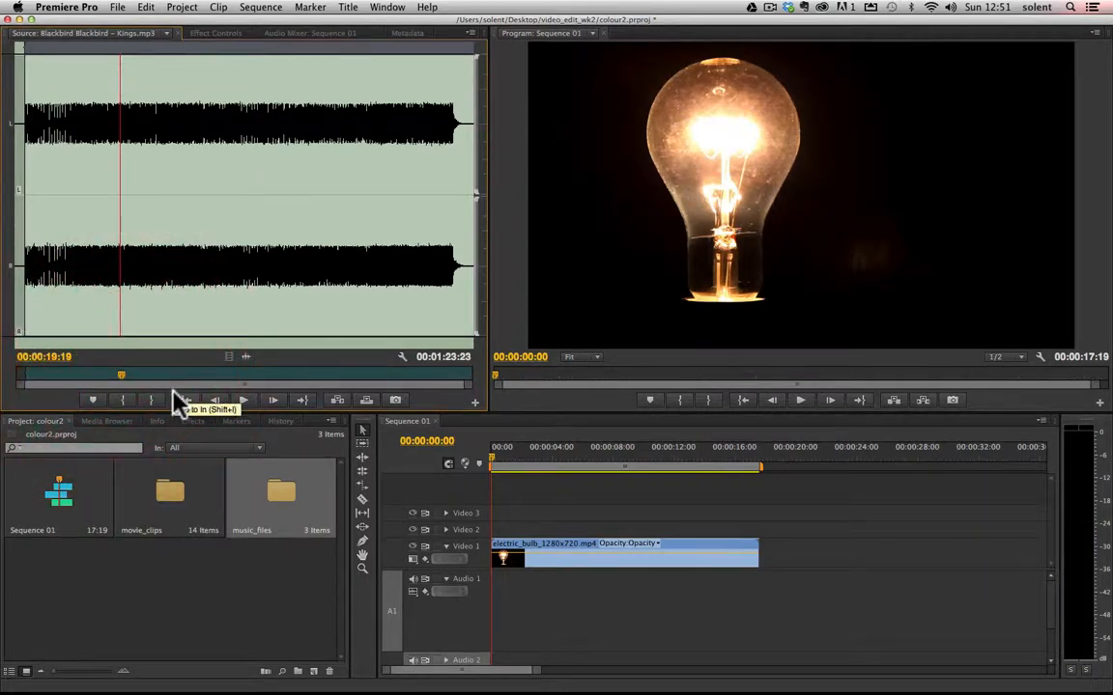
key("o")
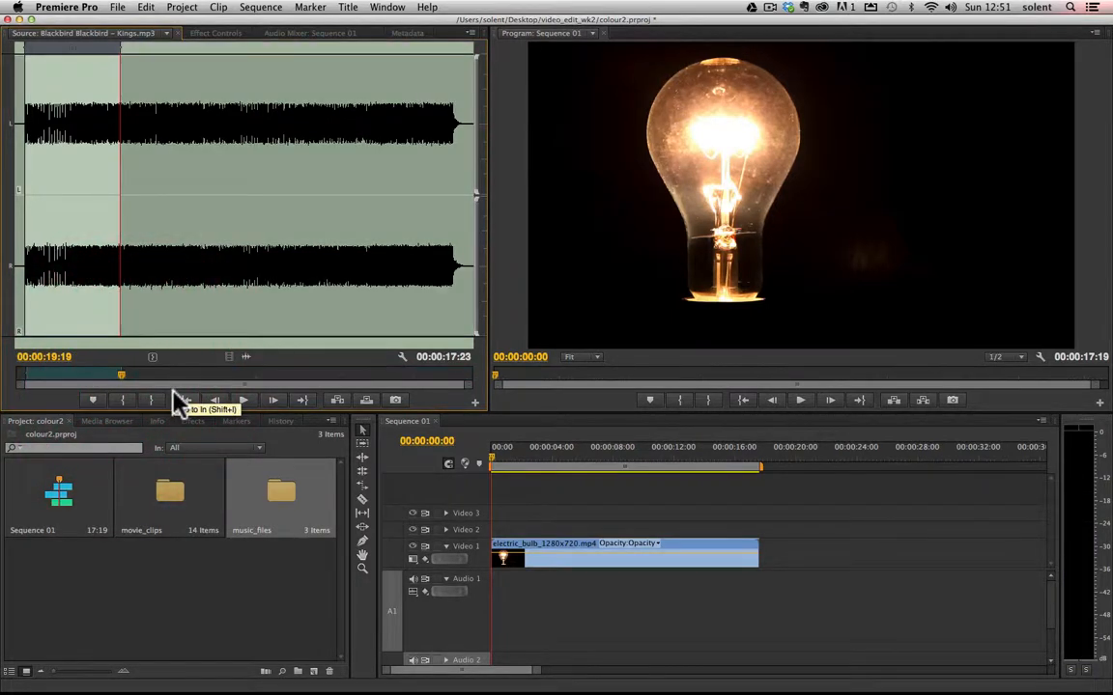
Place the marked music range at the start of Audio 1 and collapse that track
left_click(250, 363)
left_click_drag(250, 363, 496, 583)
left_click(445, 578)
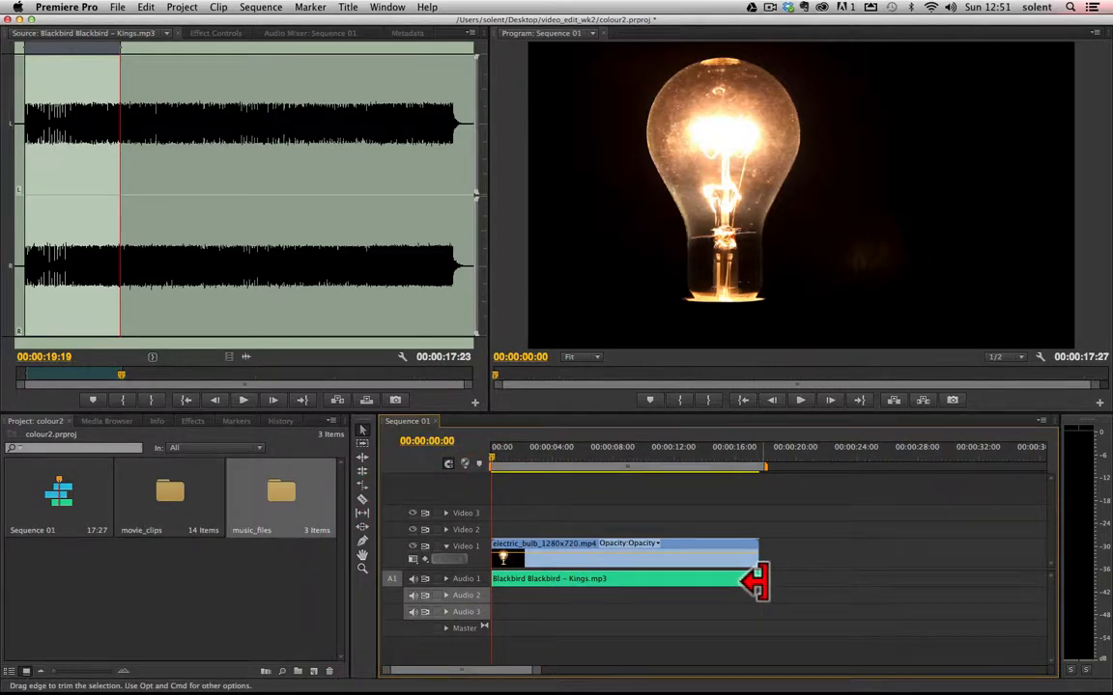
Trim the end of the music clip on Audio 1 to match the end of the bulb clip
left_click(541, 672)
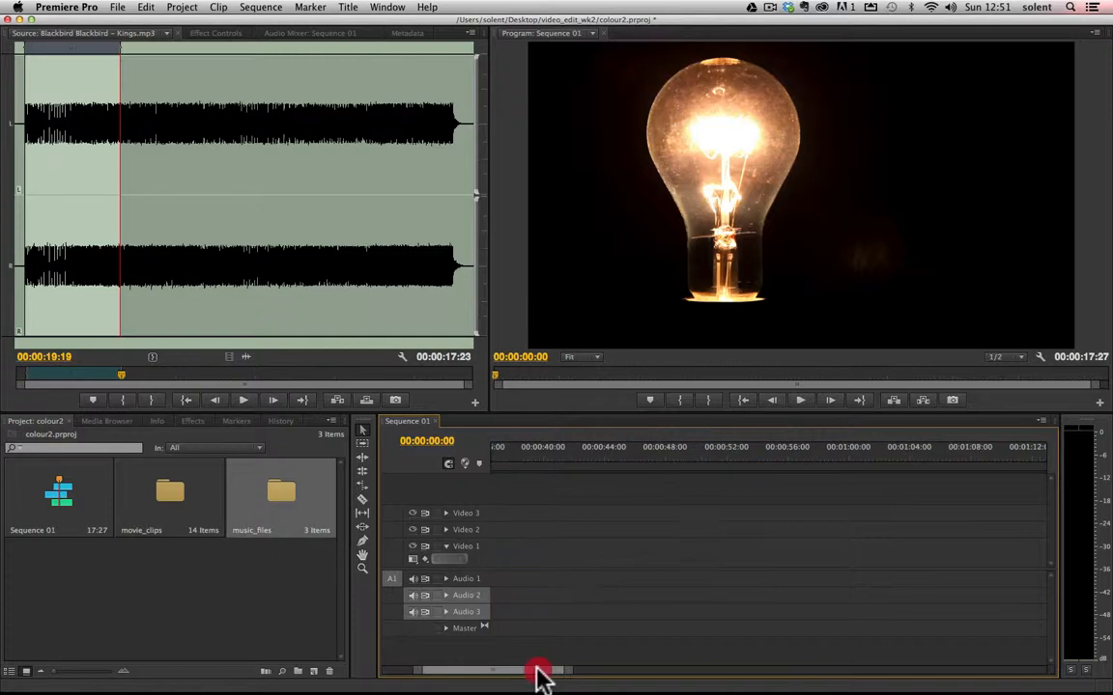
left_click_drag(421, 671, 392, 672)
left_click_drag(539, 673, 514, 673)
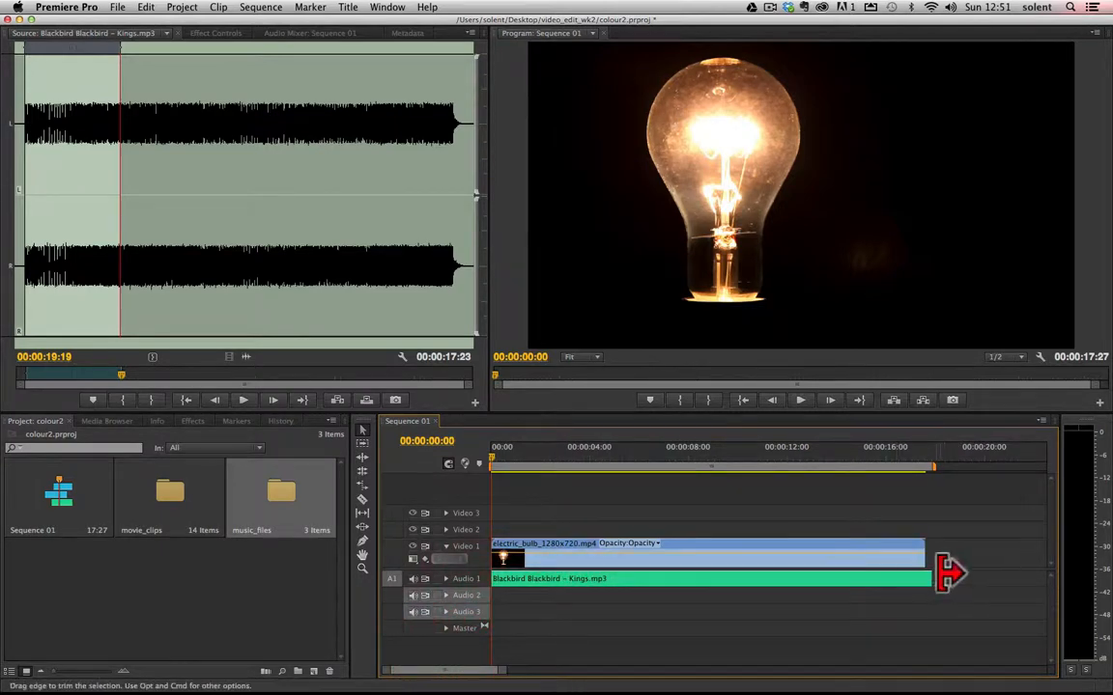
left_click_drag(921, 578, 923, 578)
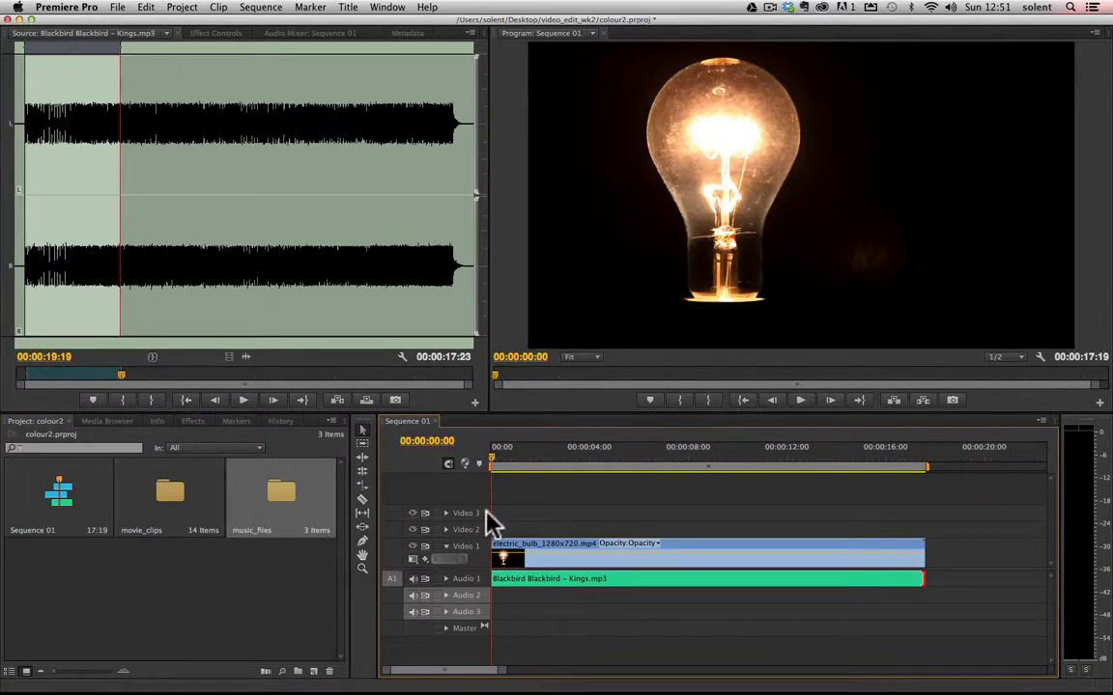
Link the bulb video with the music clip and play the opening seconds of the sequence
right_click(651, 570)
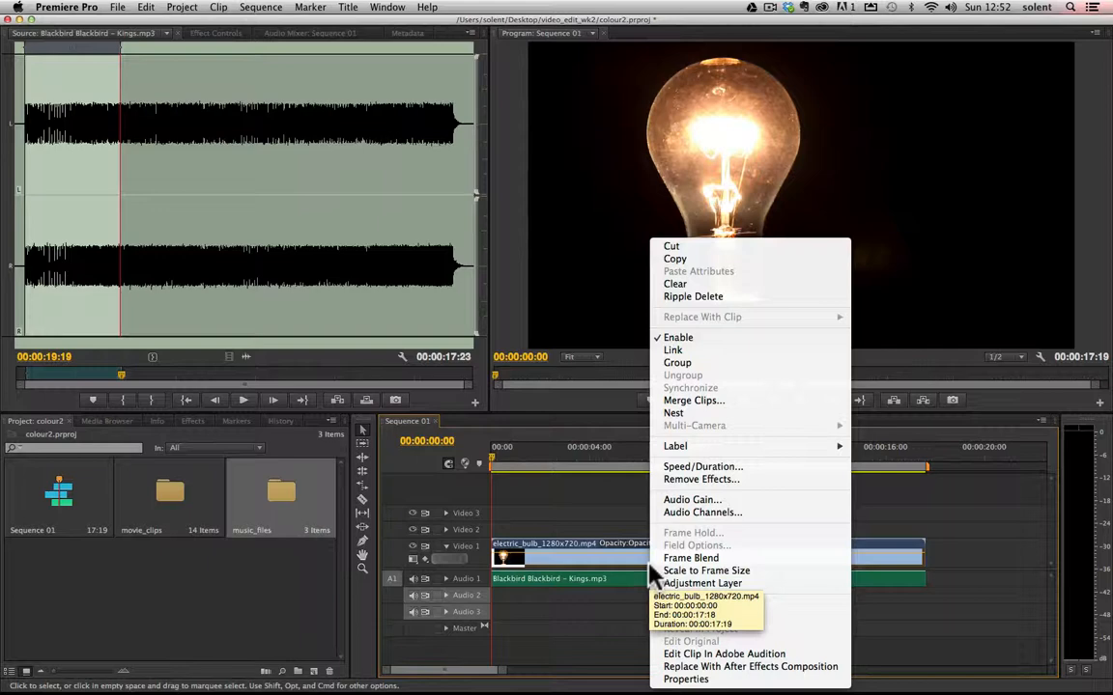
left_click(685, 352)
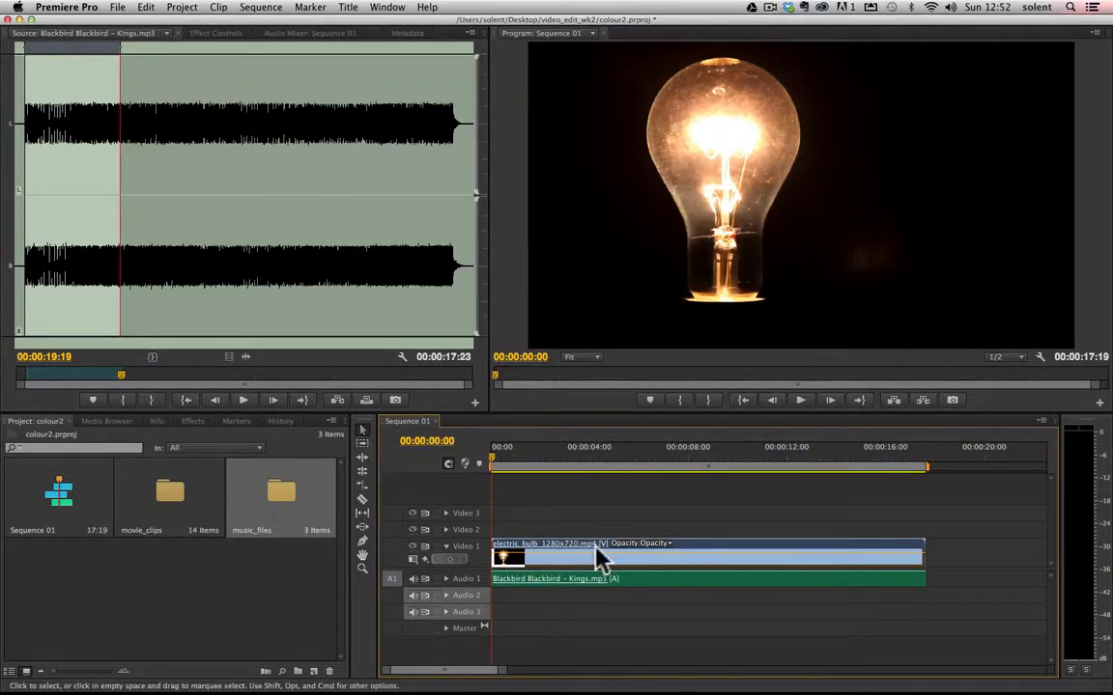
left_click_drag(607, 558, 634, 566)
key("space")
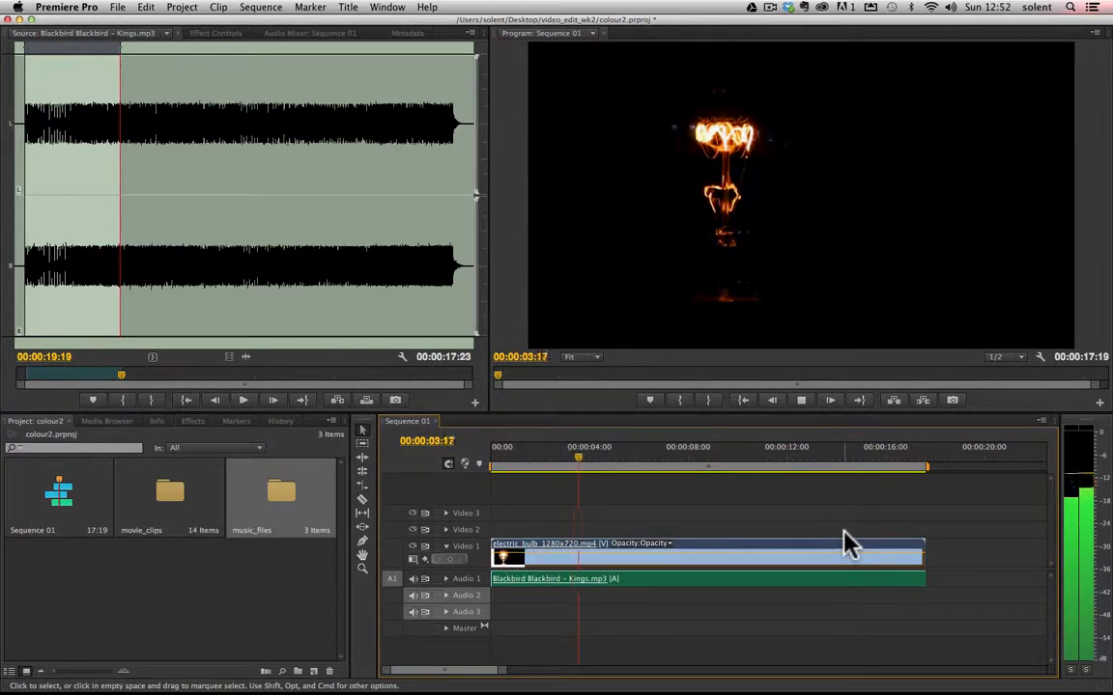
key("space")
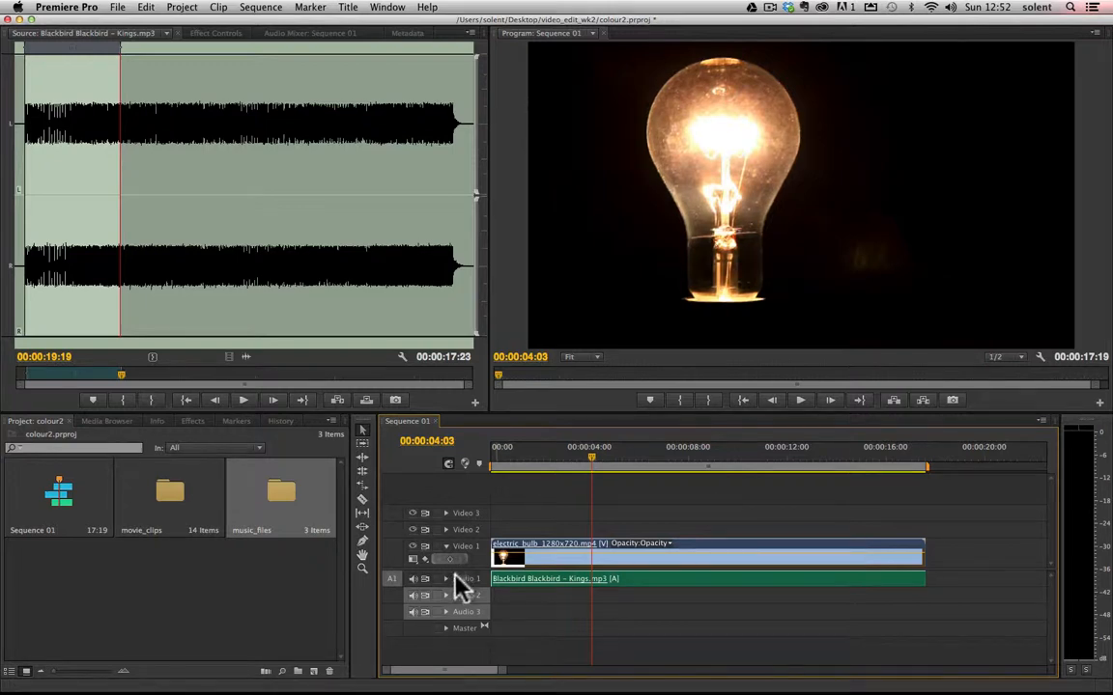
Expand Audio 1 at a slightly reduced track height and return the playhead to the sequence start
left_click(444, 580)
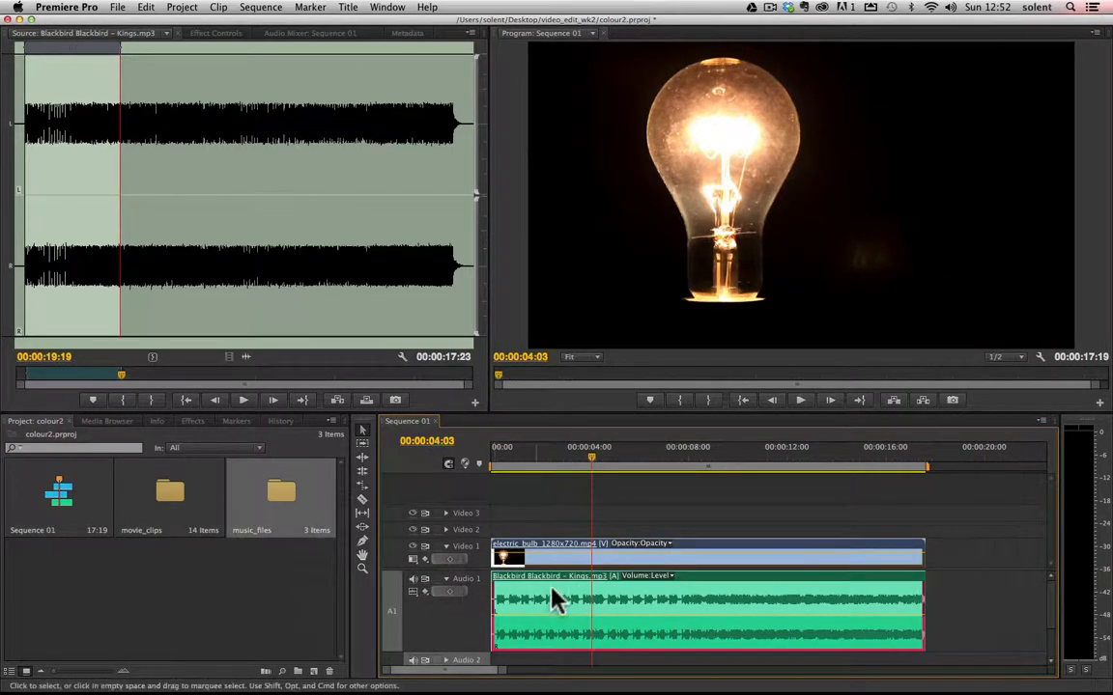
left_click(1052, 614)
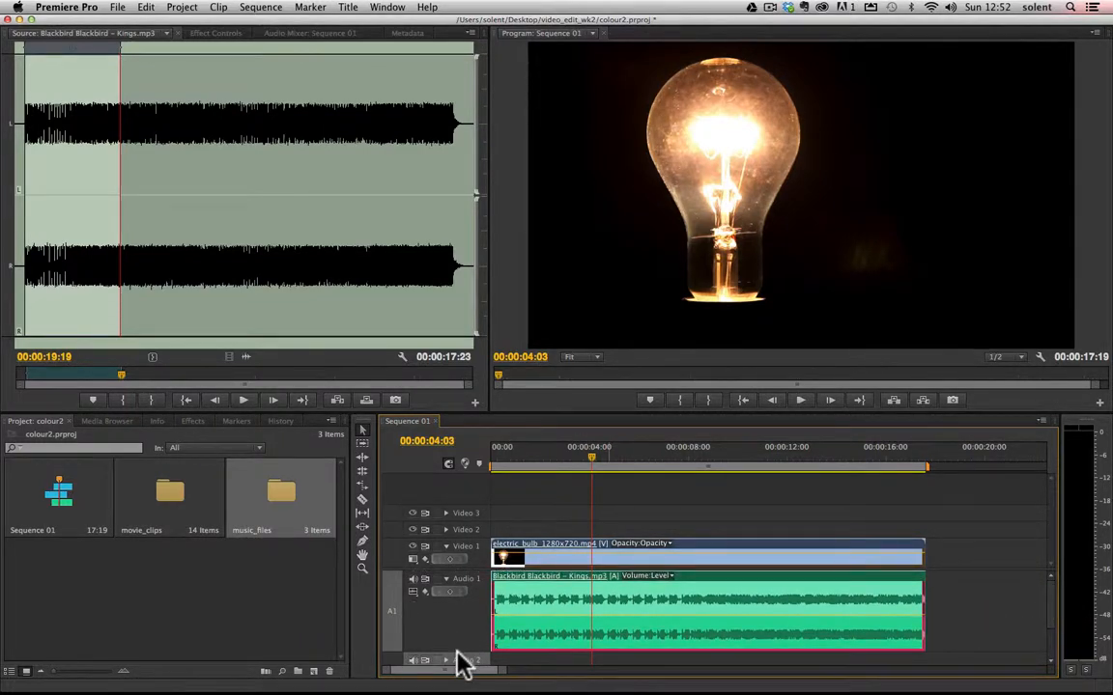
mouse_move(460, 653)
left_mouse_down()
mouse_move(461, 615)
mouse_move(460, 641)
left_mouse_up()
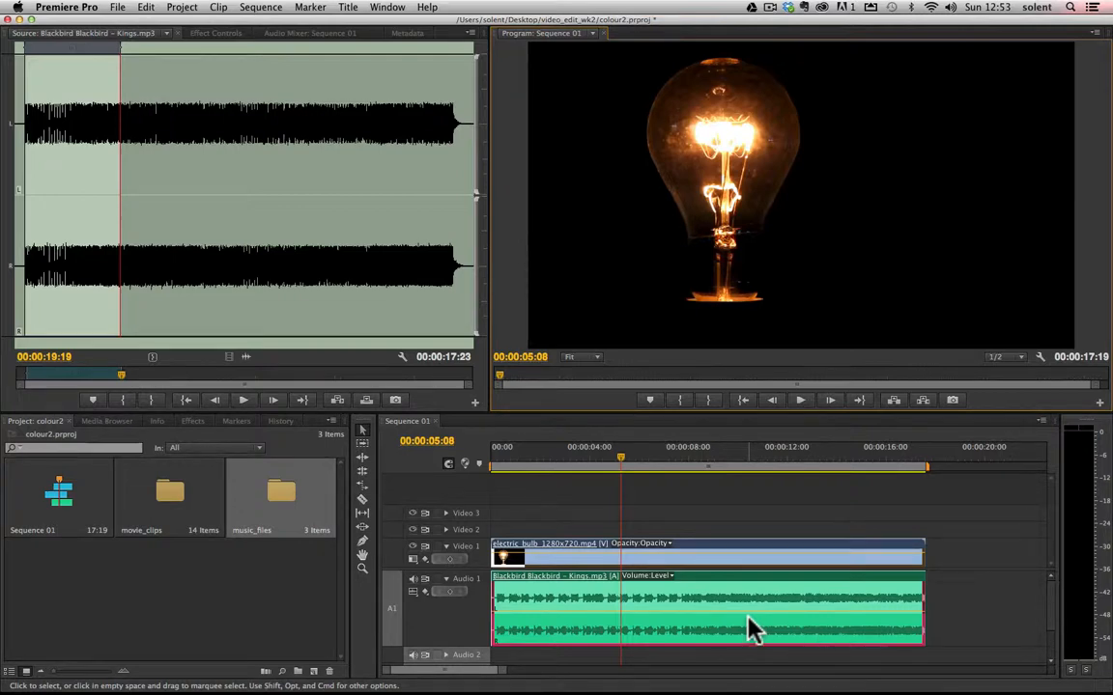
left_click_drag(621, 468, 479, 475)
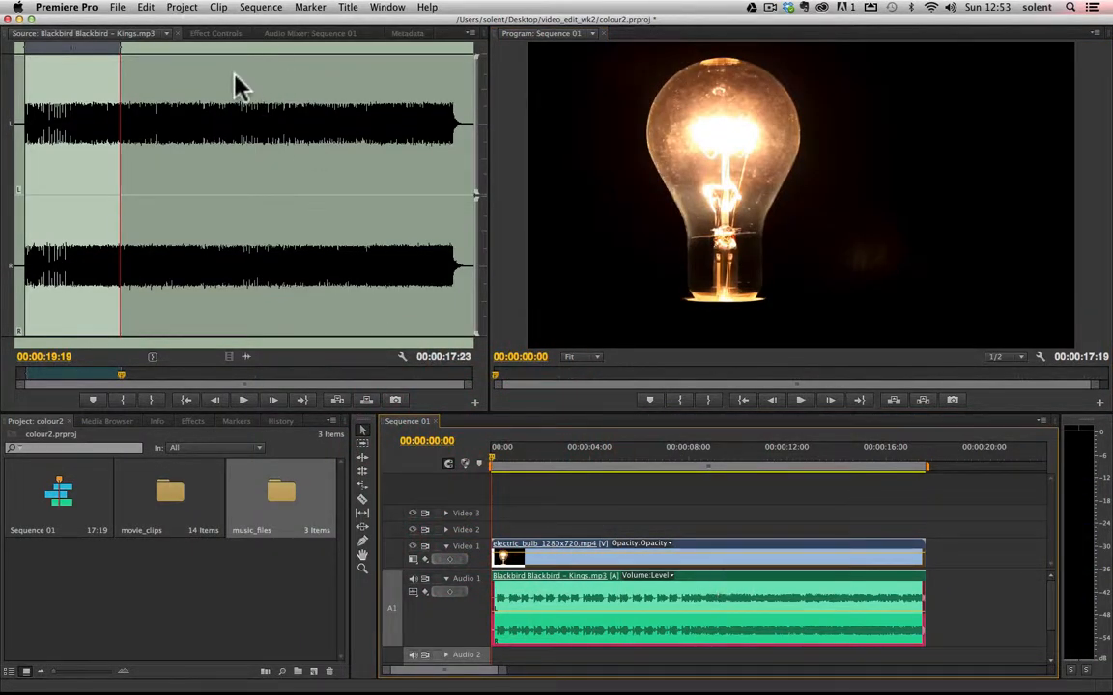
Apply the Volume audio effect to the music clip on Audio 1
left_click(193, 422)
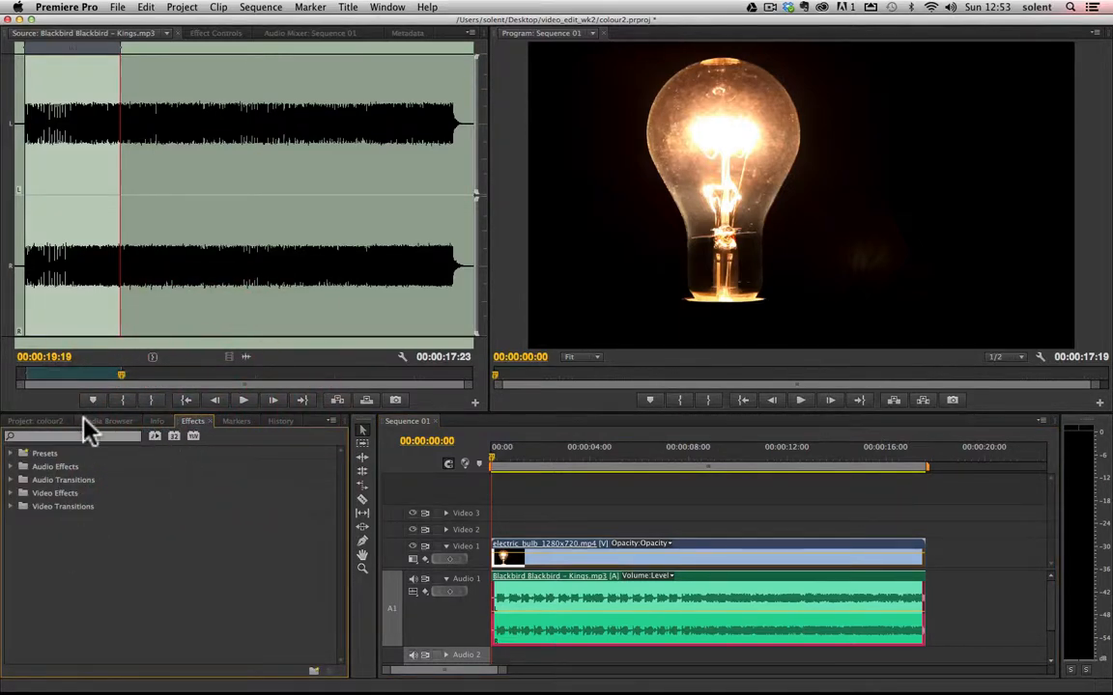
left_click(12, 467)
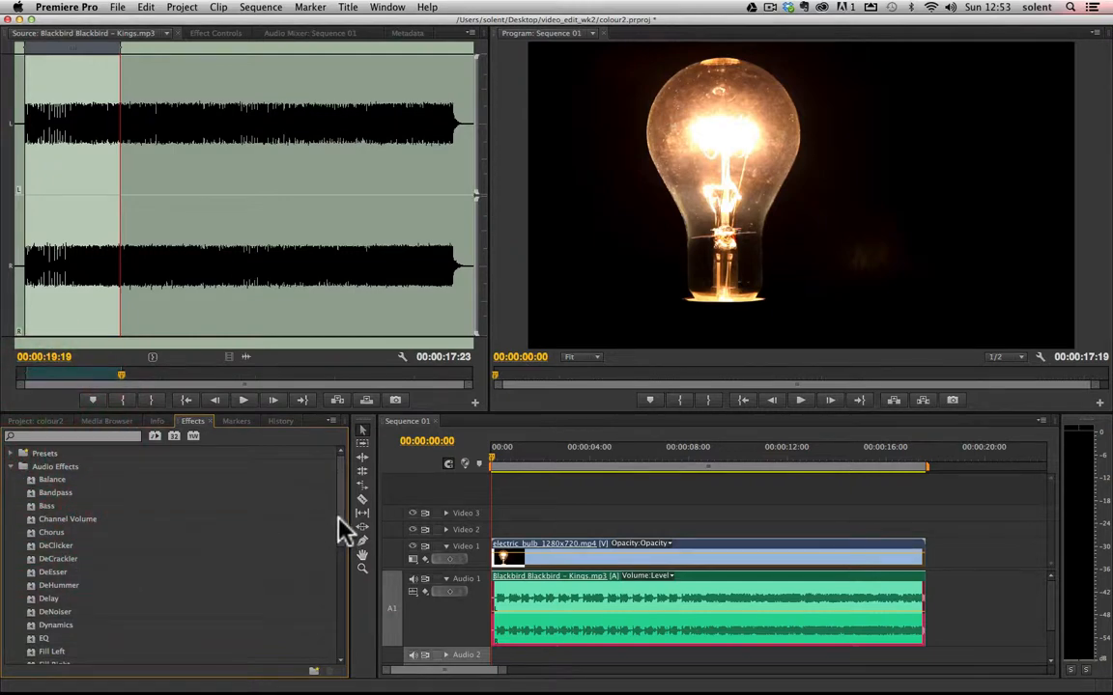
left_click_drag(340, 529, 335, 609)
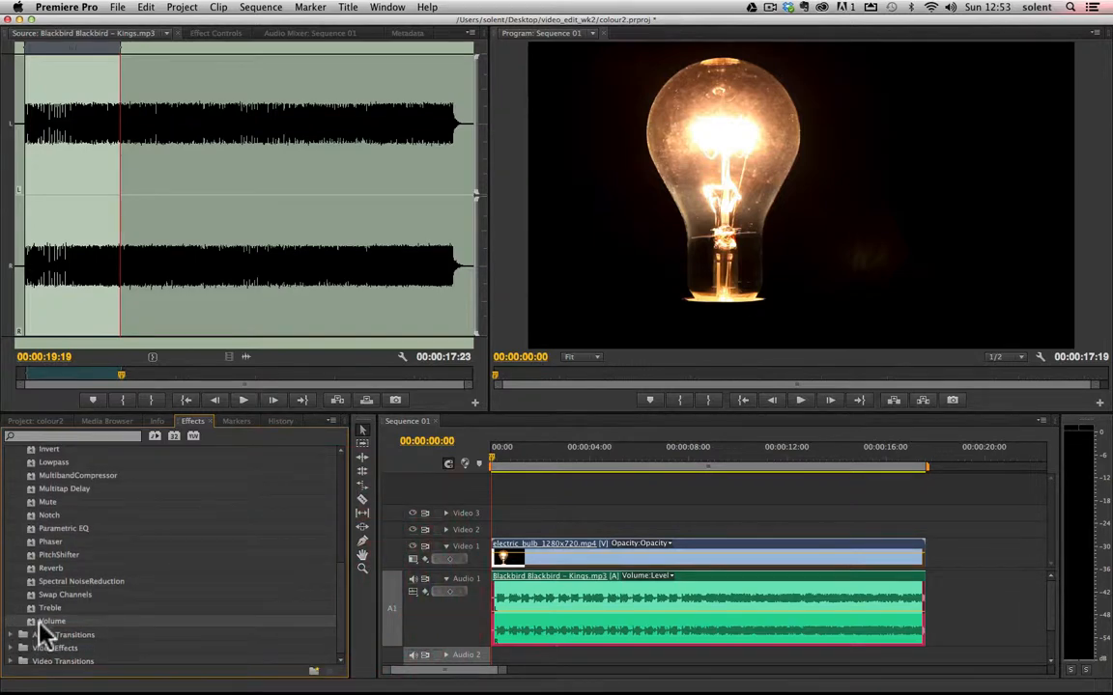
left_click(40, 623)
left_click_drag(32, 623, 599, 614)
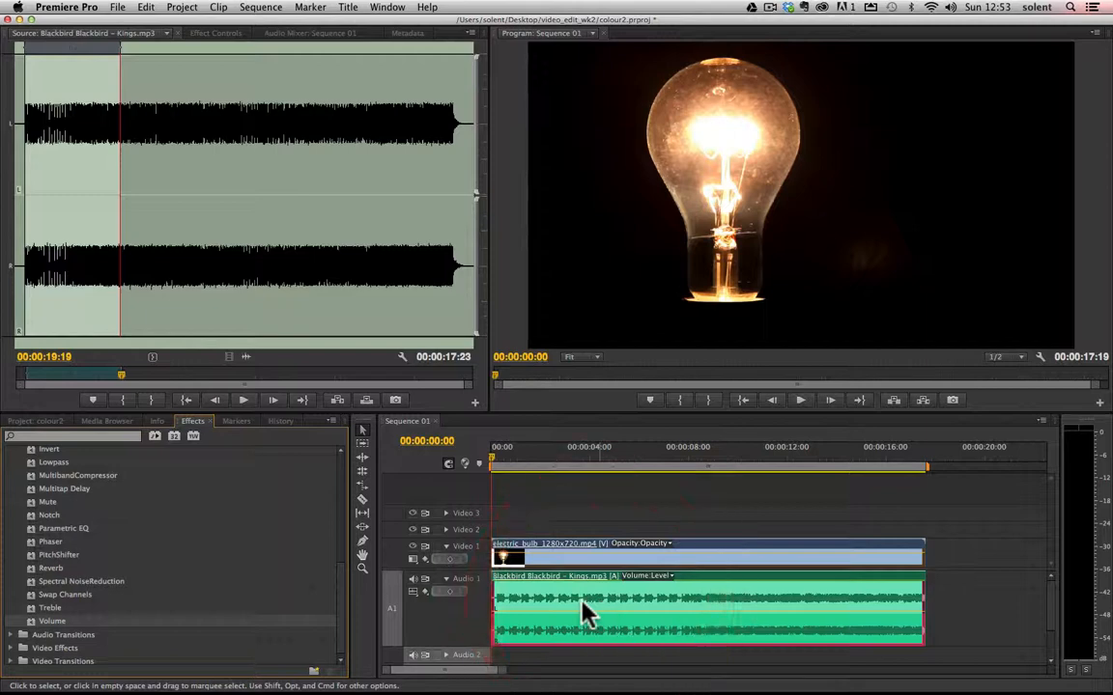
Show the linked clip's effect controls and remove the added second Volume effect
left_click(209, 31)
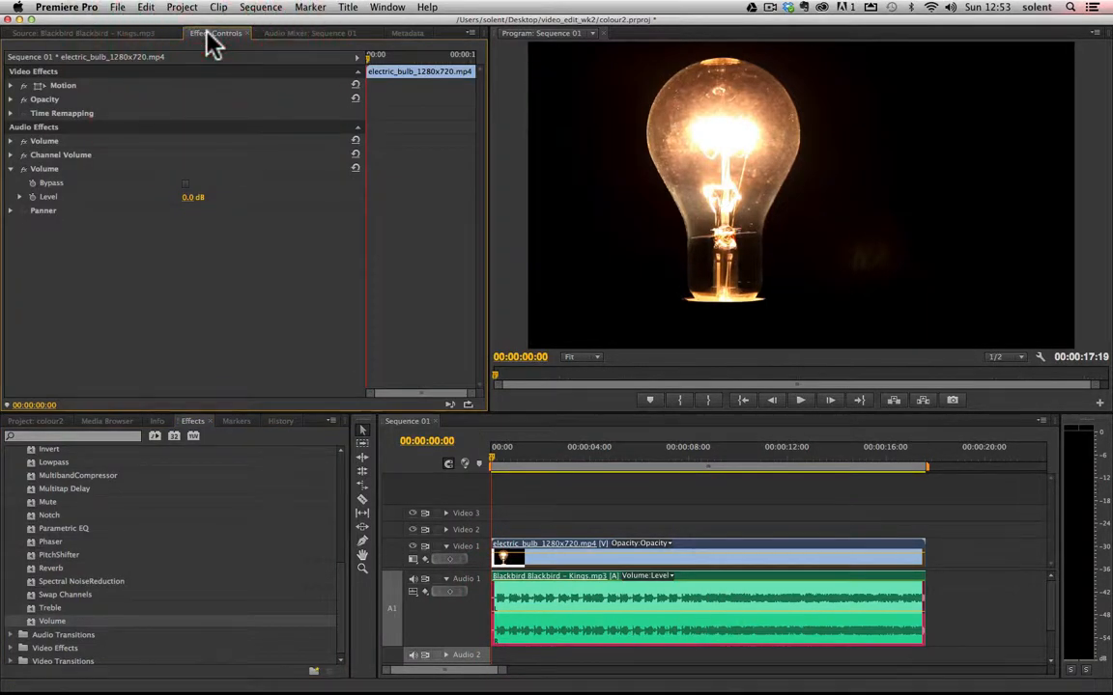
left_click(79, 169)
key("Delete")
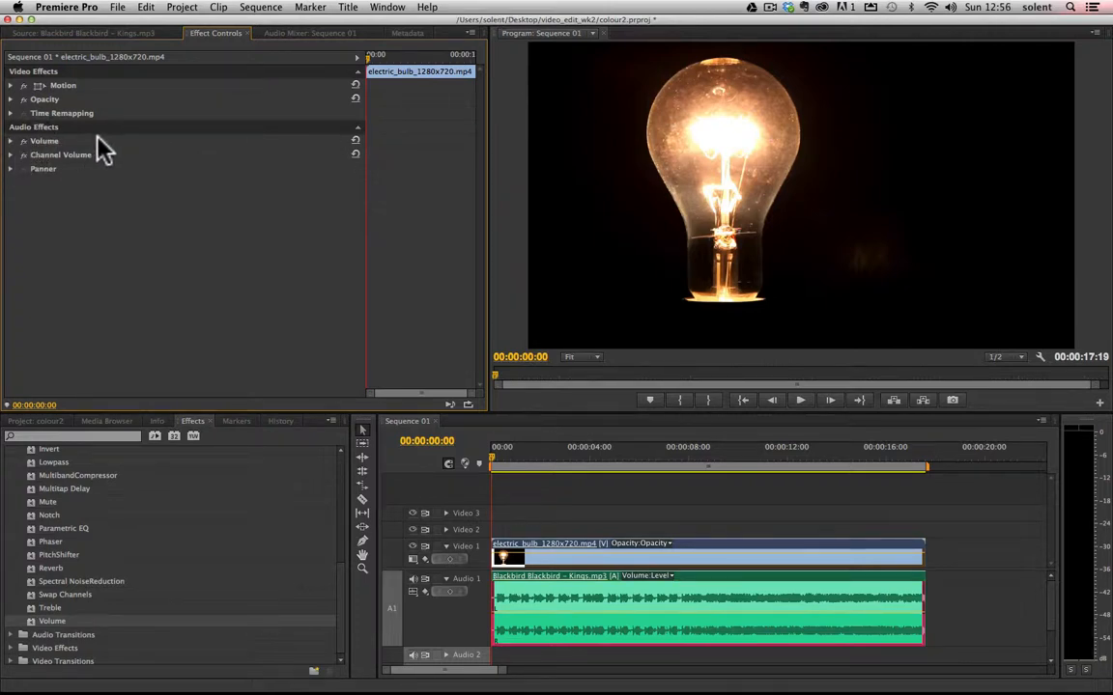
Expand the built-in Volume effect and its Level settings with the keyframe timeline shown
left_click(10, 142)
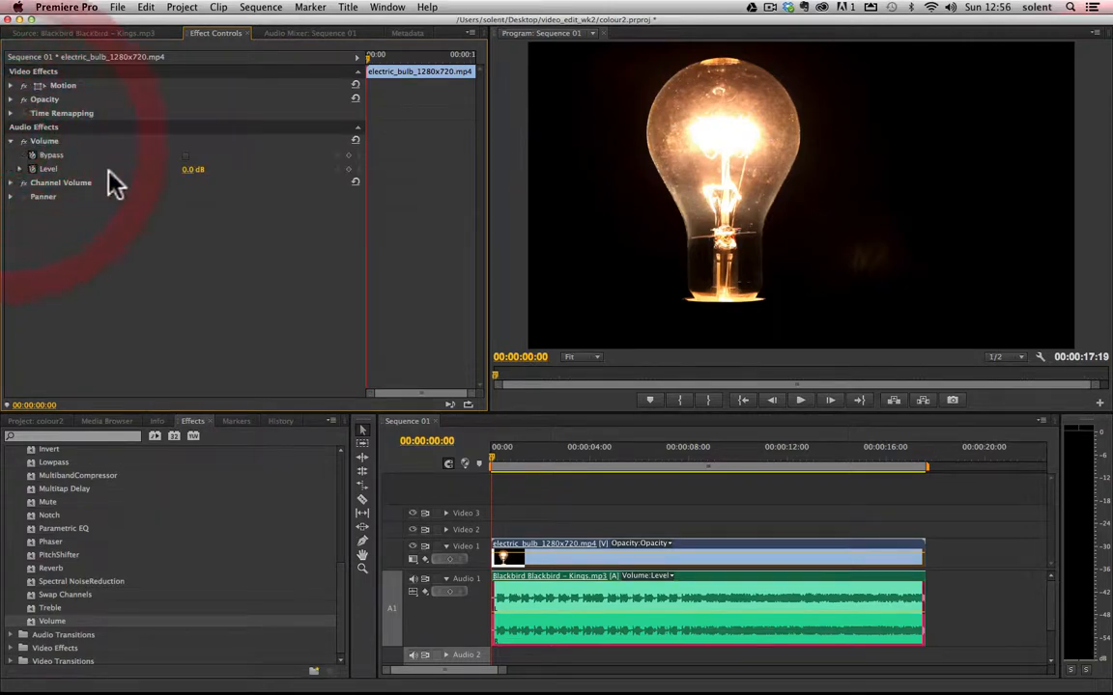
left_click(21, 170)
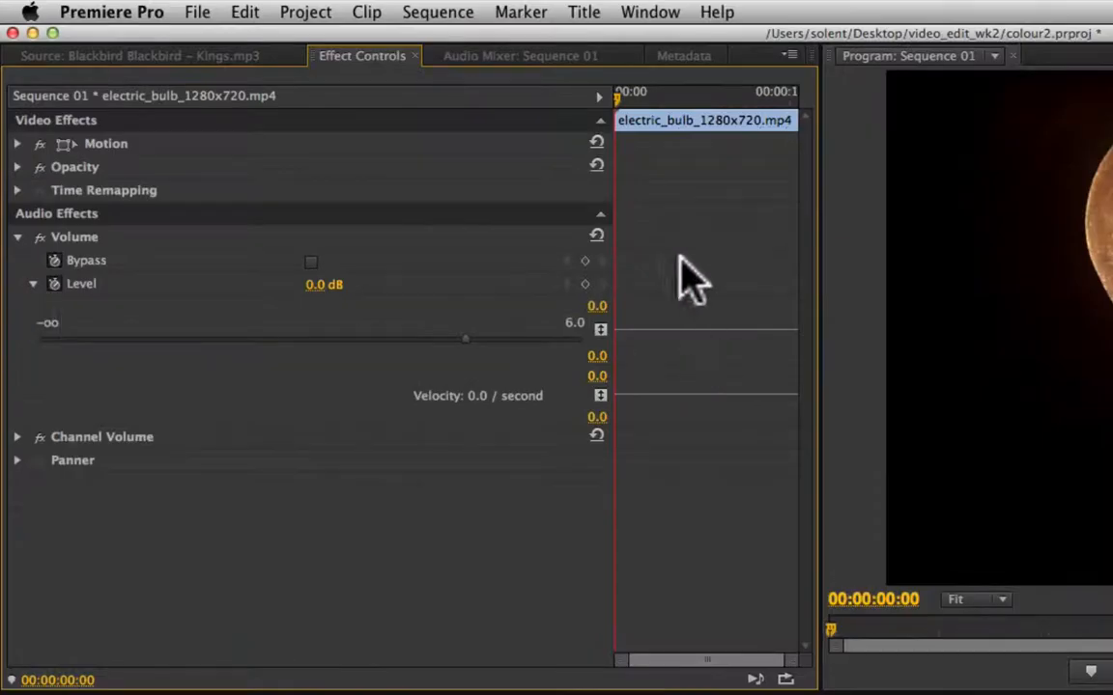
left_click(598, 97)
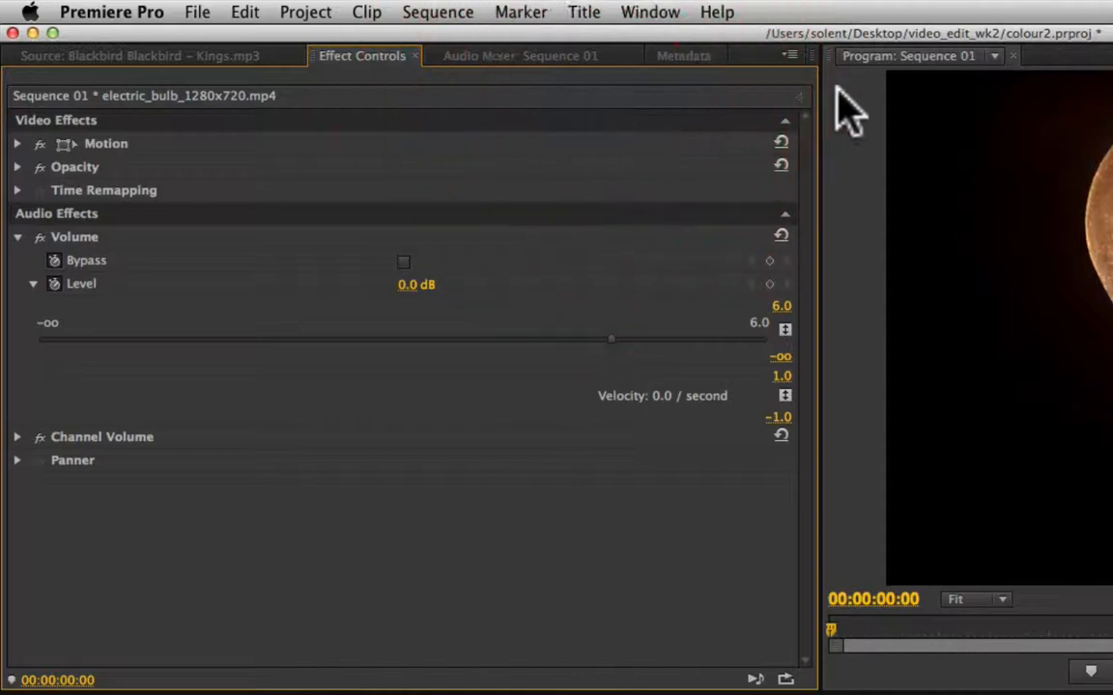
left_click(792, 97)
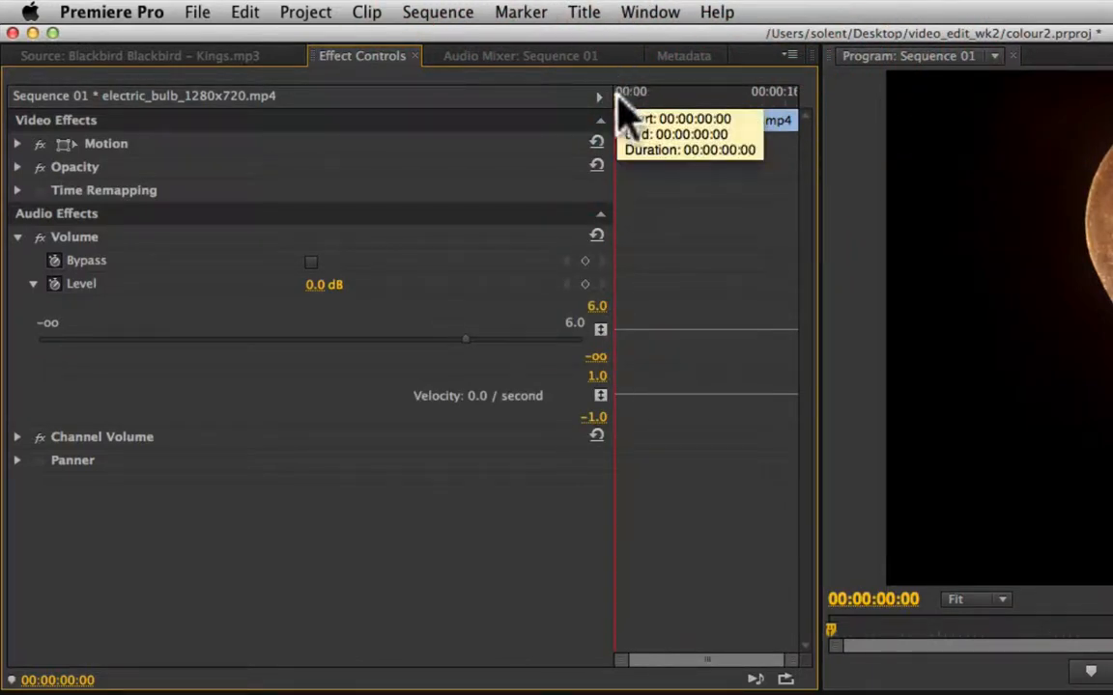
Keyframe the Volume Level at −∞ at 00:00:00:00 and at -60.2 dB at 00:00:02:15
mouse_move(622, 97)
left_mouse_down()
mouse_move(666, 101)
mouse_move(612, 100)
left_mouse_up()
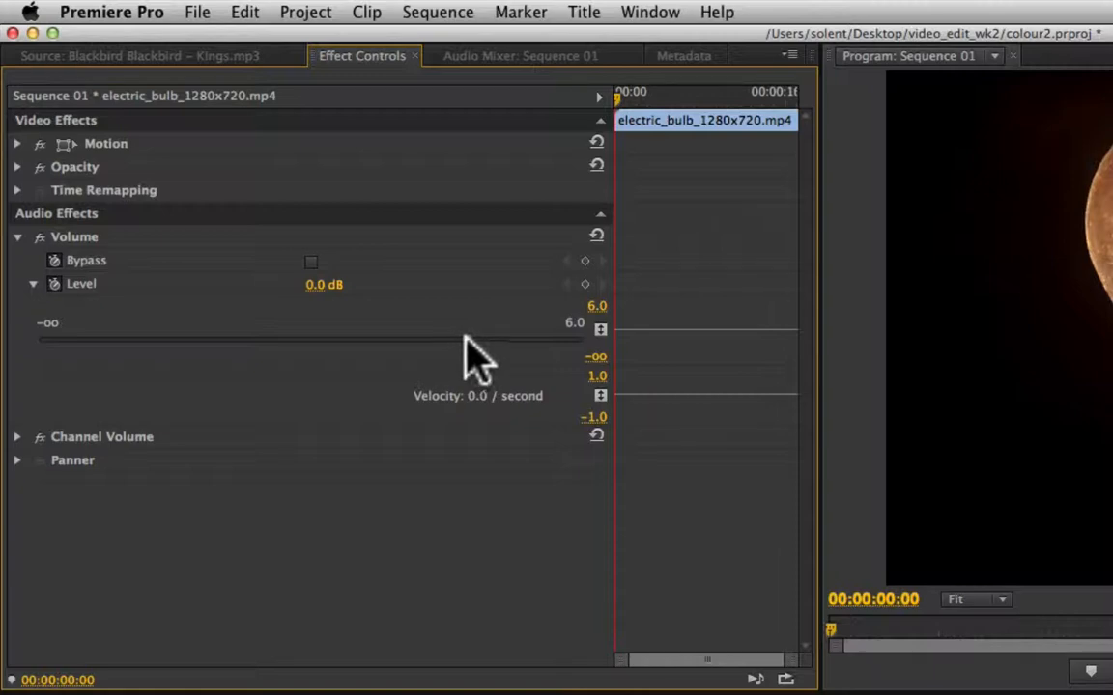
left_click_drag(464, 339, 12, 355)
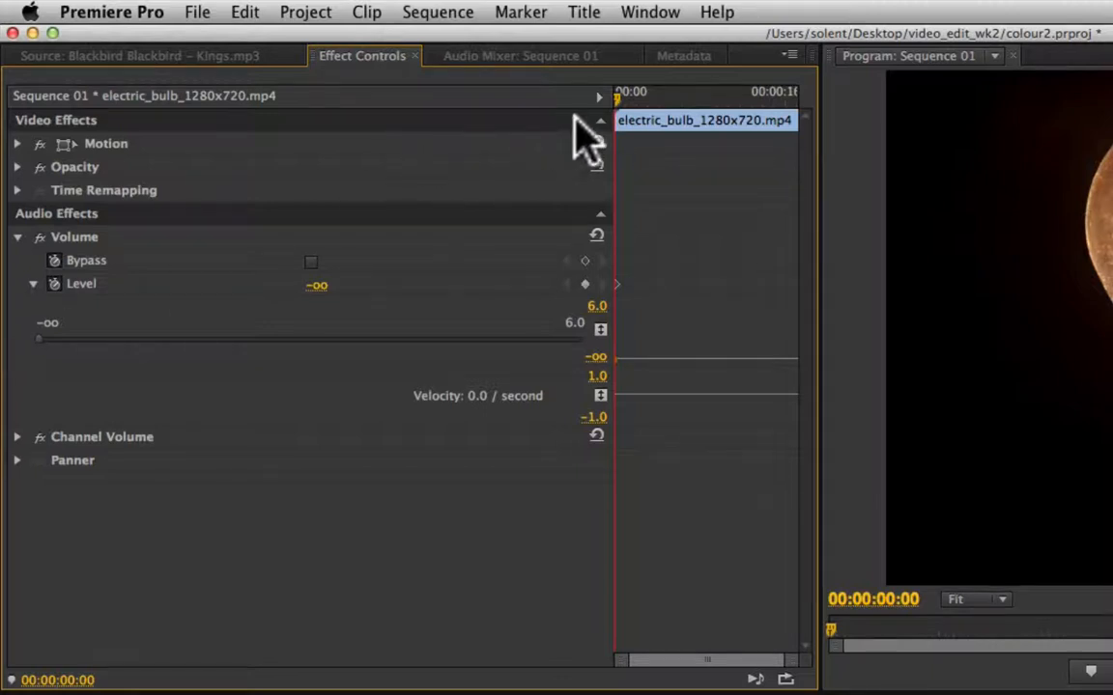
left_click_drag(617, 104, 642, 99)
left_click_drag(42, 339, 72, 341)
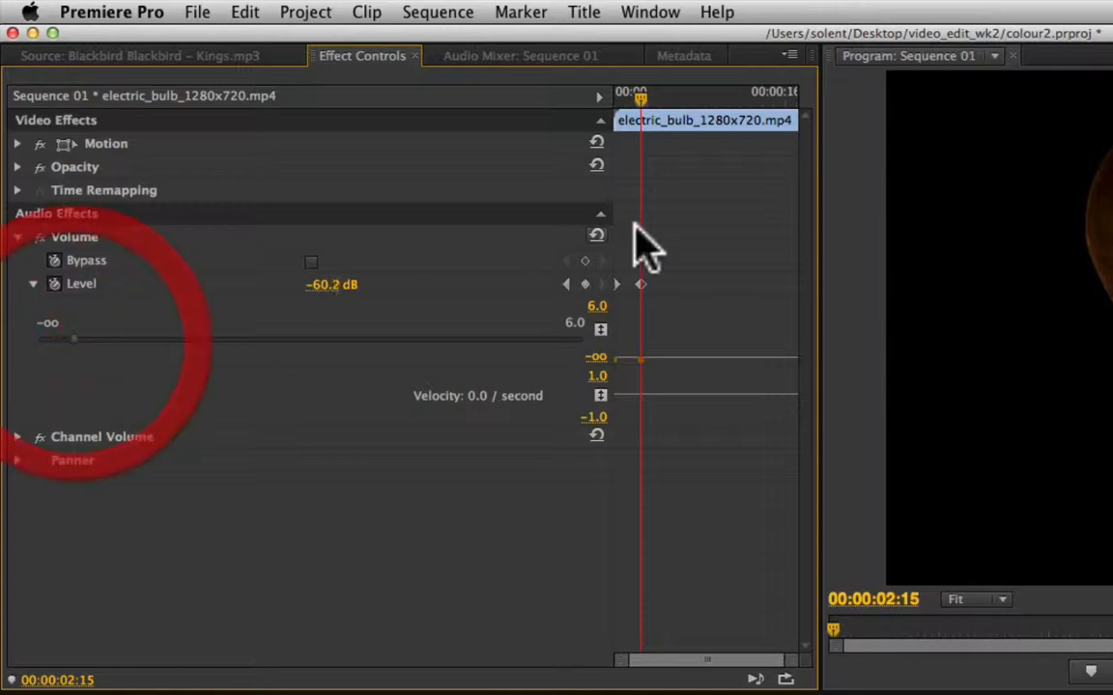
Keyframe the Volume Level at -5.3 dB at 00:00:05:27 and -0.4 dB at 00:00:09:29, slightly raising the 00:00:02:15 keyframe
left_click_drag(645, 97, 676, 105)
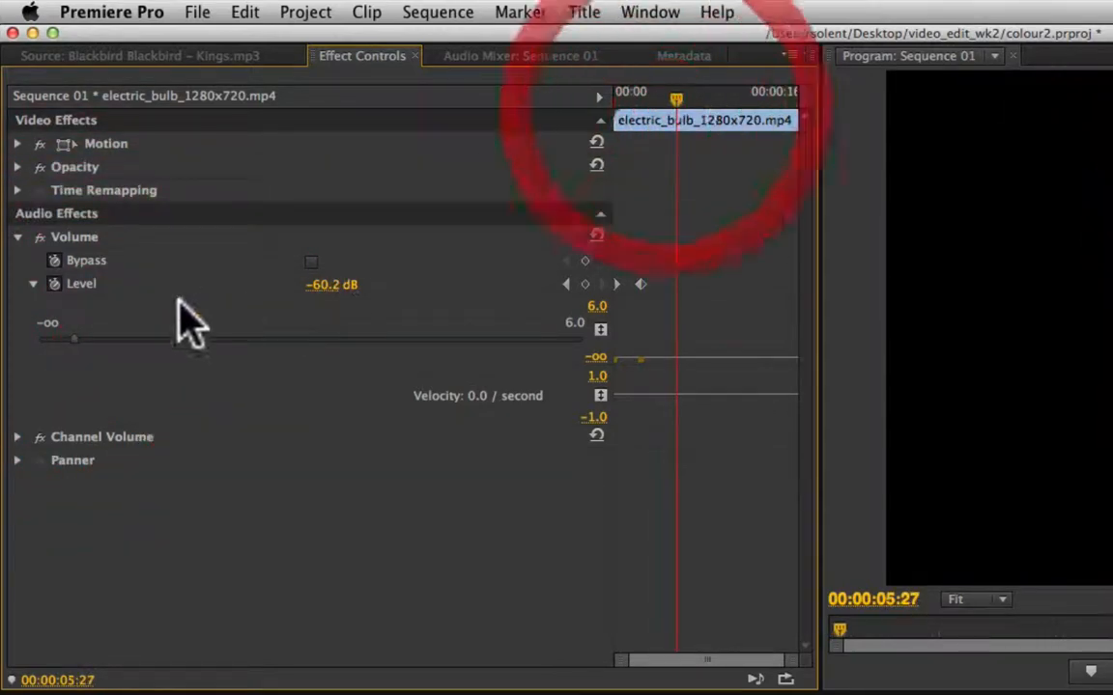
left_click_drag(77, 341, 320, 343)
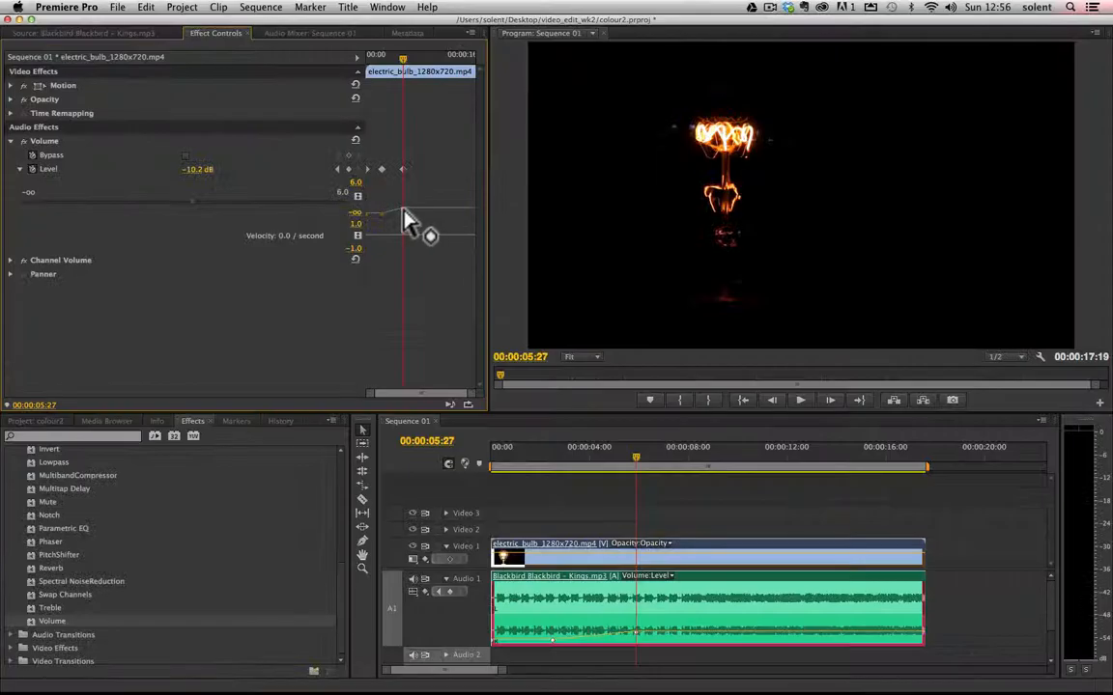
left_click_drag(404, 210, 381, 213)
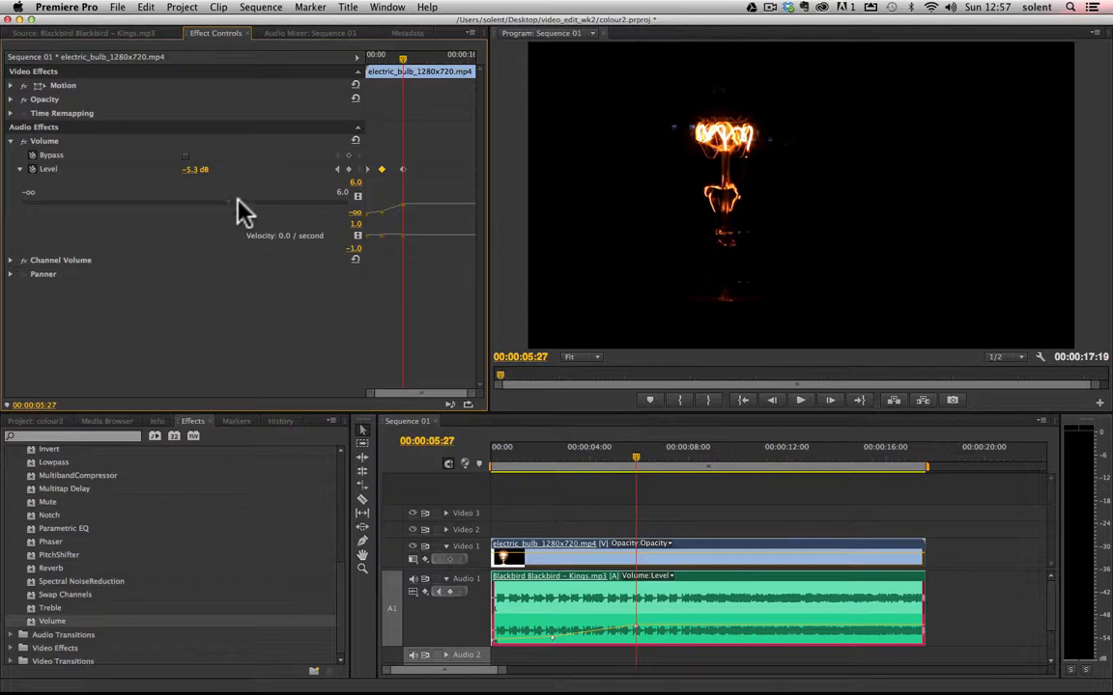
left_click_drag(404, 61, 429, 60)
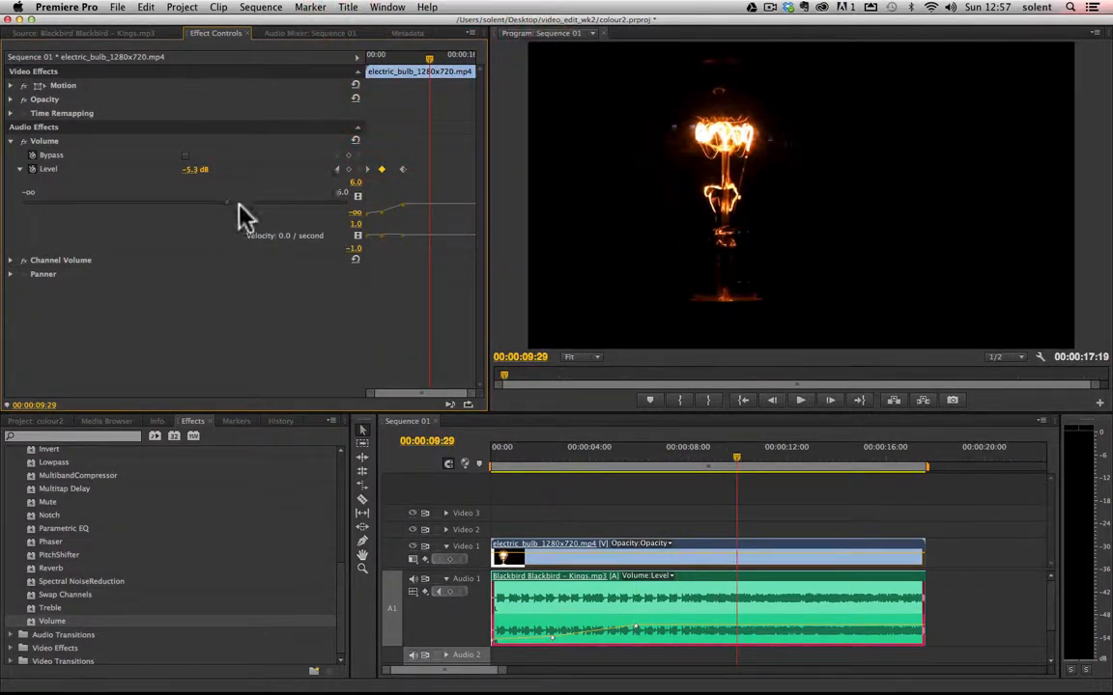
left_click_drag(232, 212, 278, 218)
Fade the music down with Level keyframes at -11.1 dB at 00:00:14:19 and a still lower level at 00:00:16:12
left_click_drag(430, 50, 460, 66)
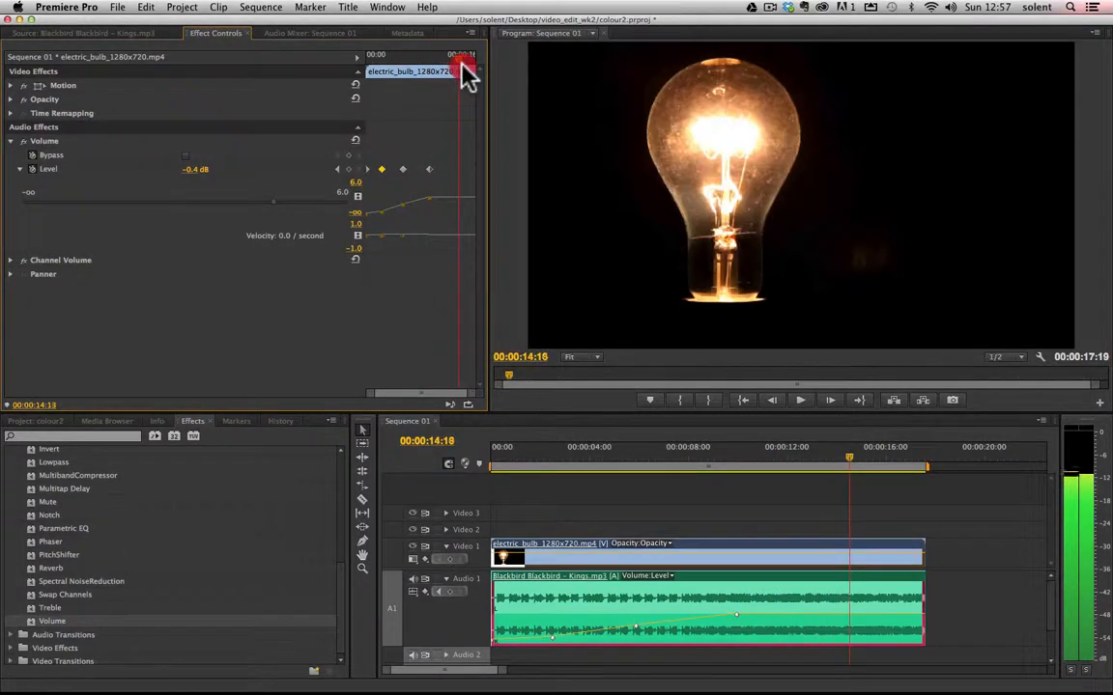
left_click(275, 204)
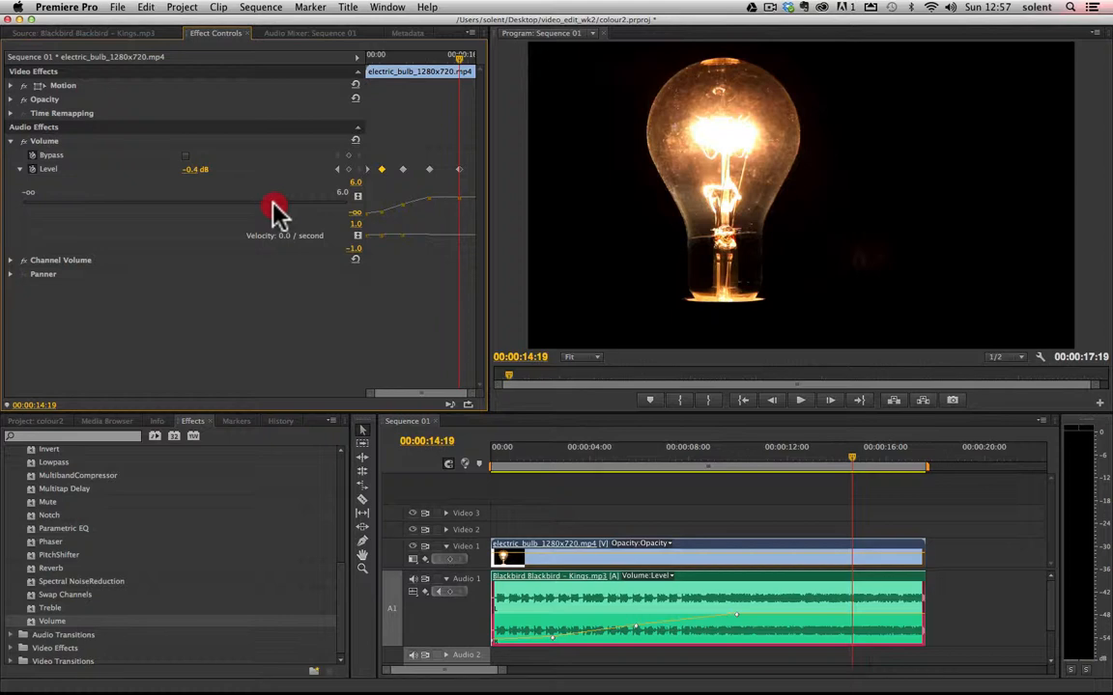
left_click_drag(274, 201, 186, 191)
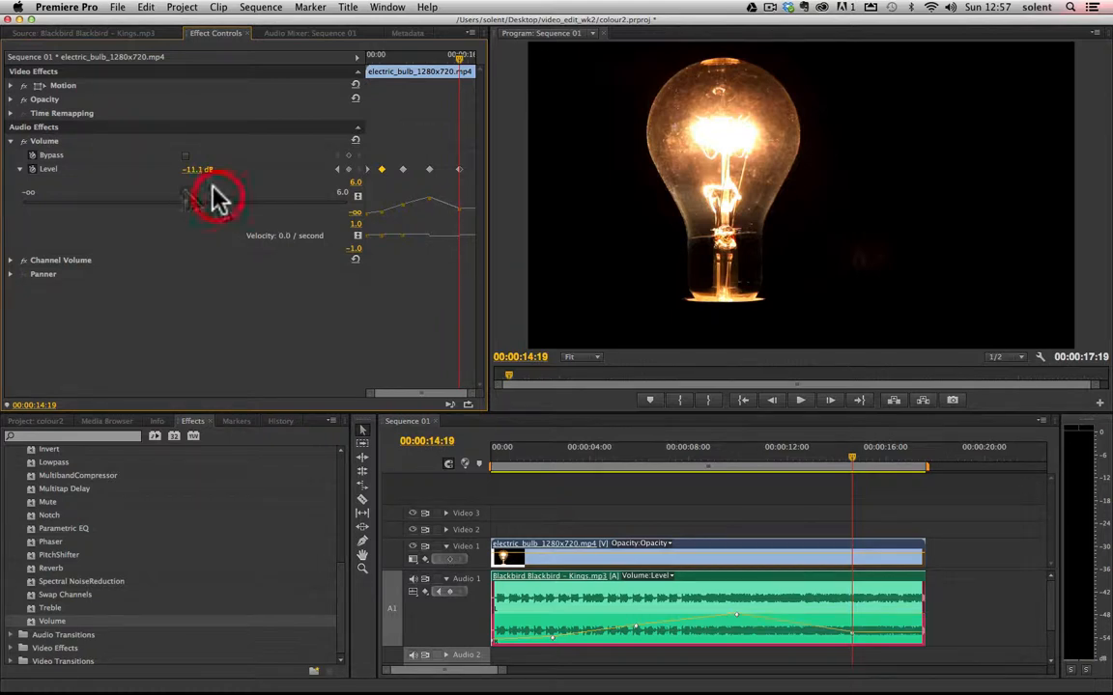
left_click_drag(460, 56, 469, 56)
left_click(467, 56)
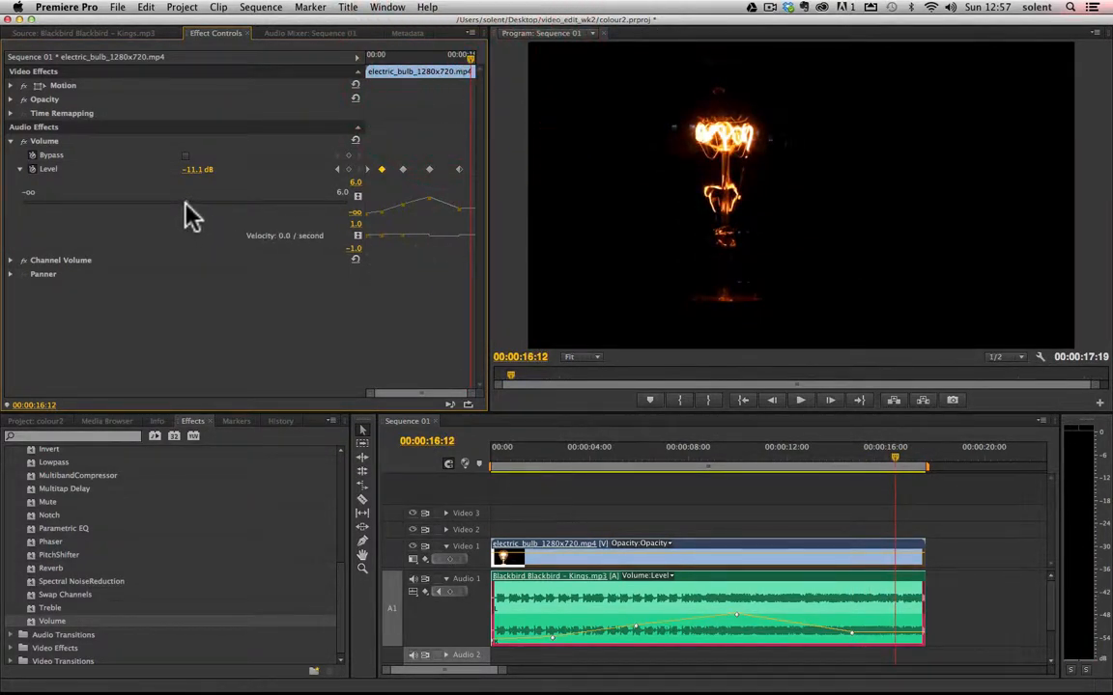
left_click_drag(135, 211, 119, 210)
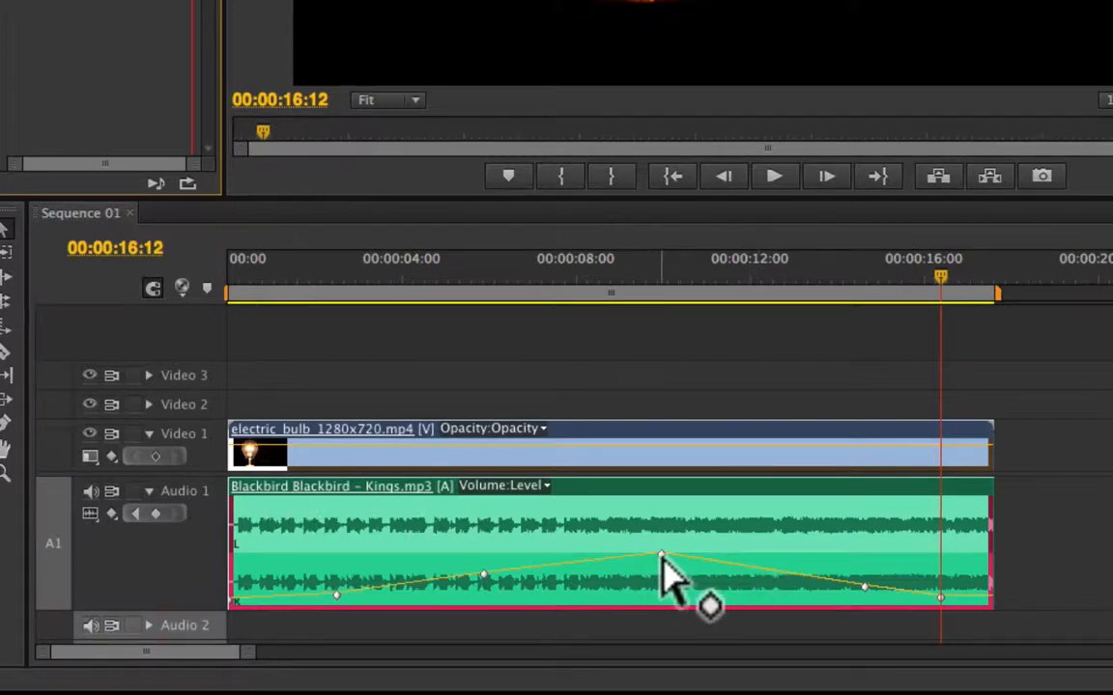
Reshape the Audio 1 volume curve by raising the peak keyframe and moving it slightly earlier, and lowering the final and 00:00:02:15 keyframes
left_click_drag(660, 558, 632, 520)
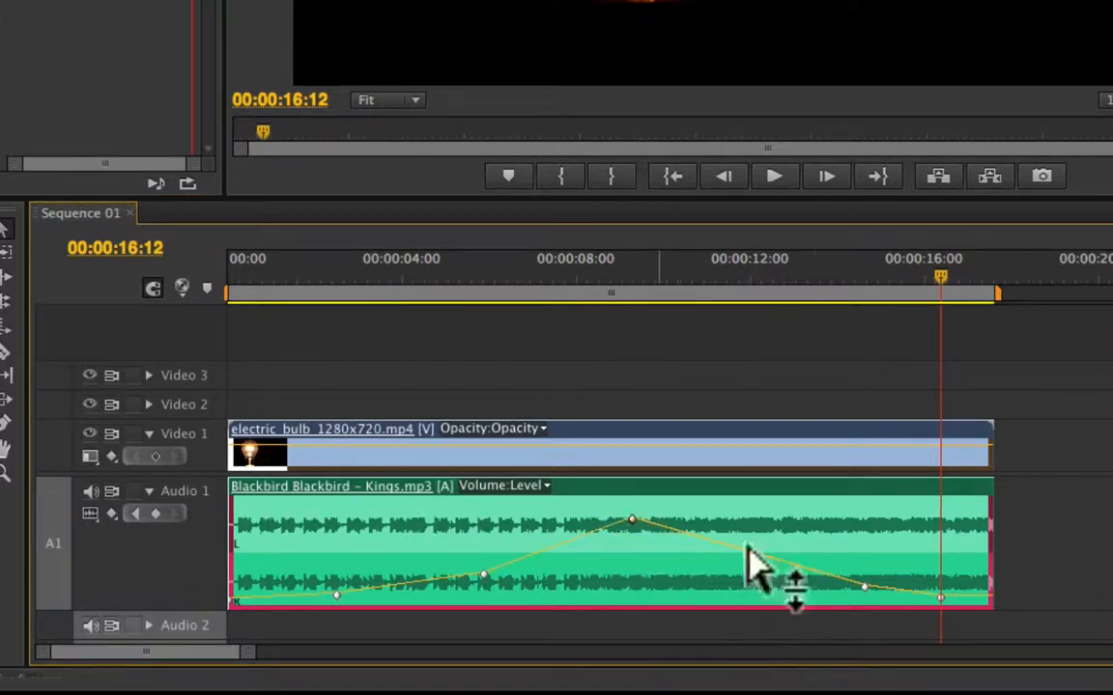
left_click_drag(942, 598, 942, 600)
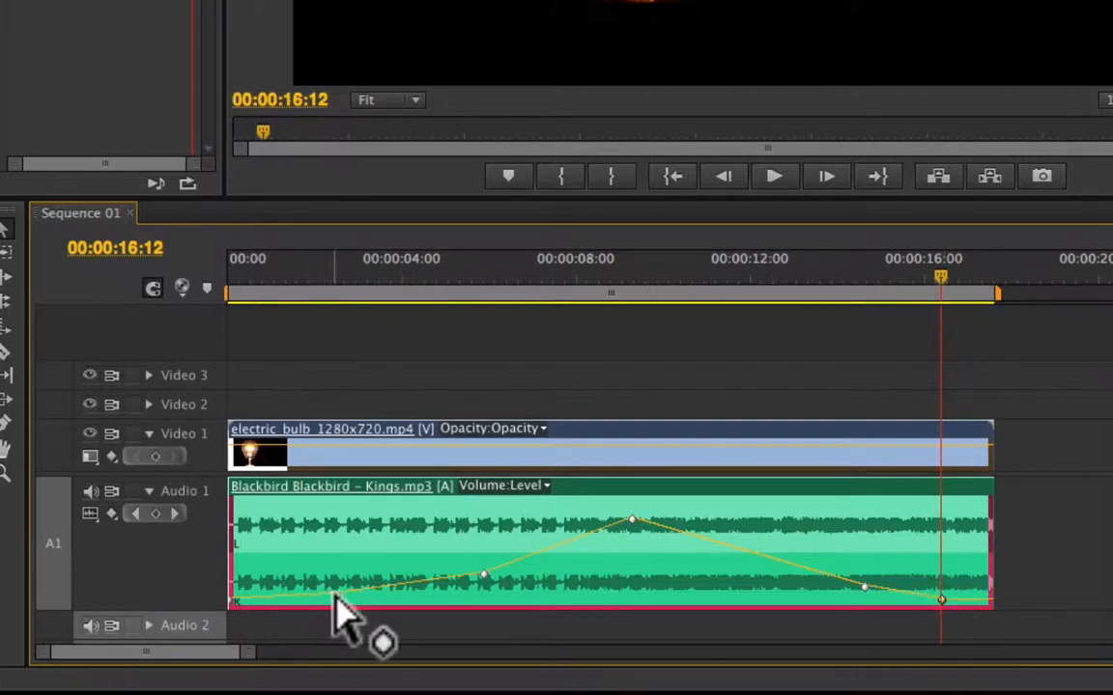
left_click_drag(336, 595, 336, 599)
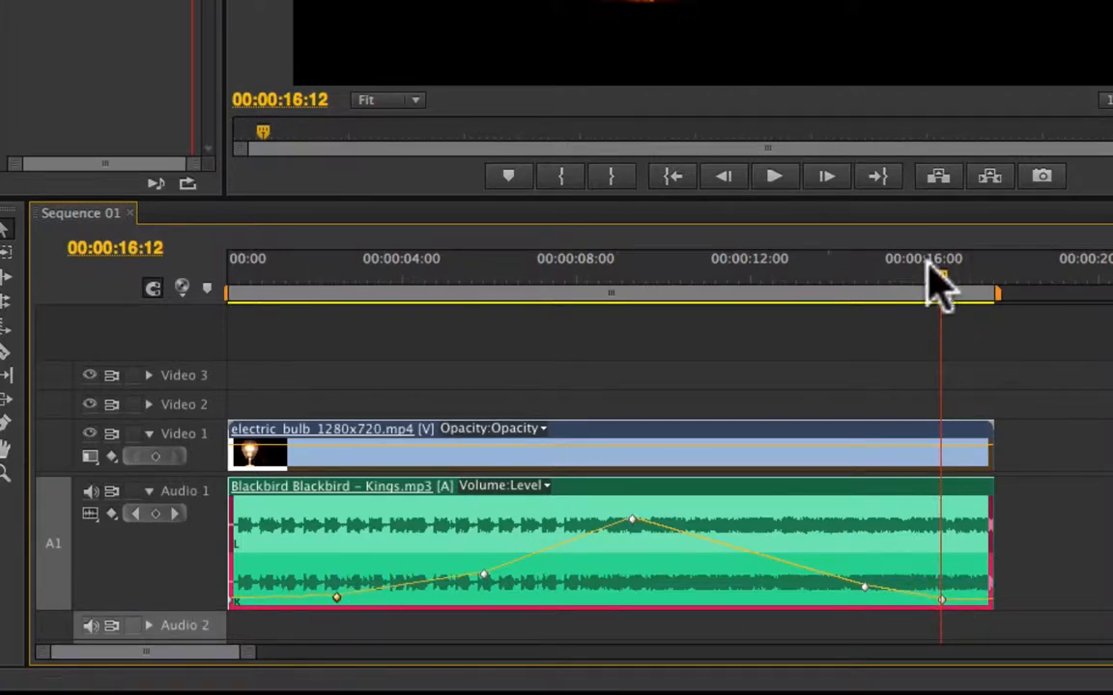
Play Sequence 01 from 00:00:00:00 to check the music's volume fade
left_click_drag(882, 273, 208, 332)
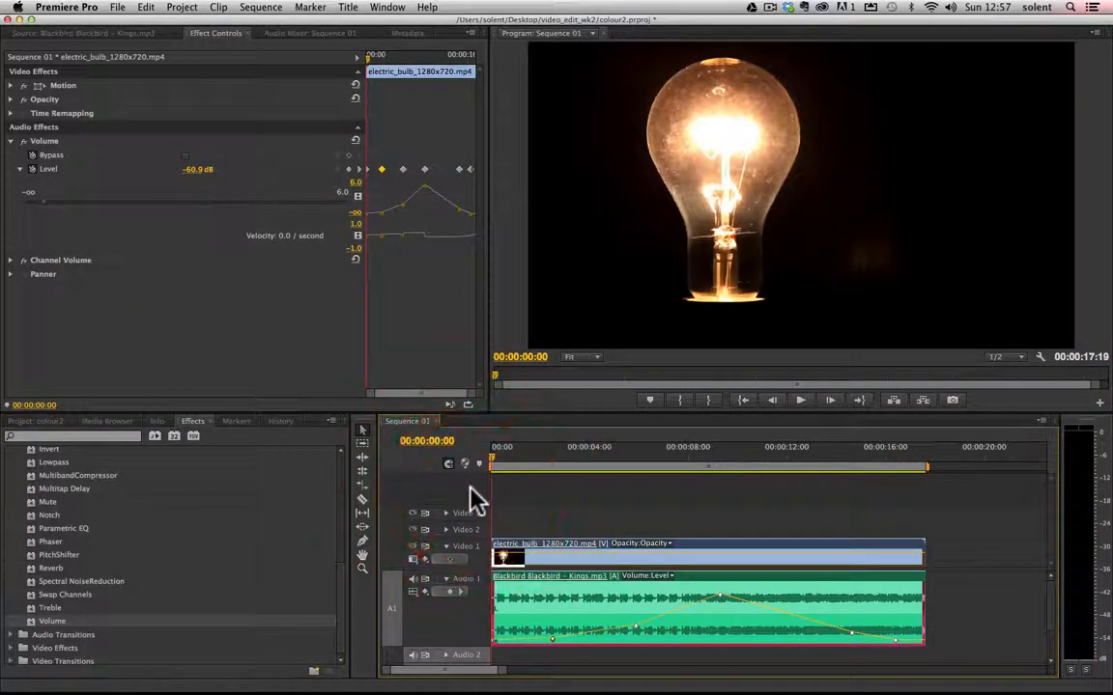
key("space")
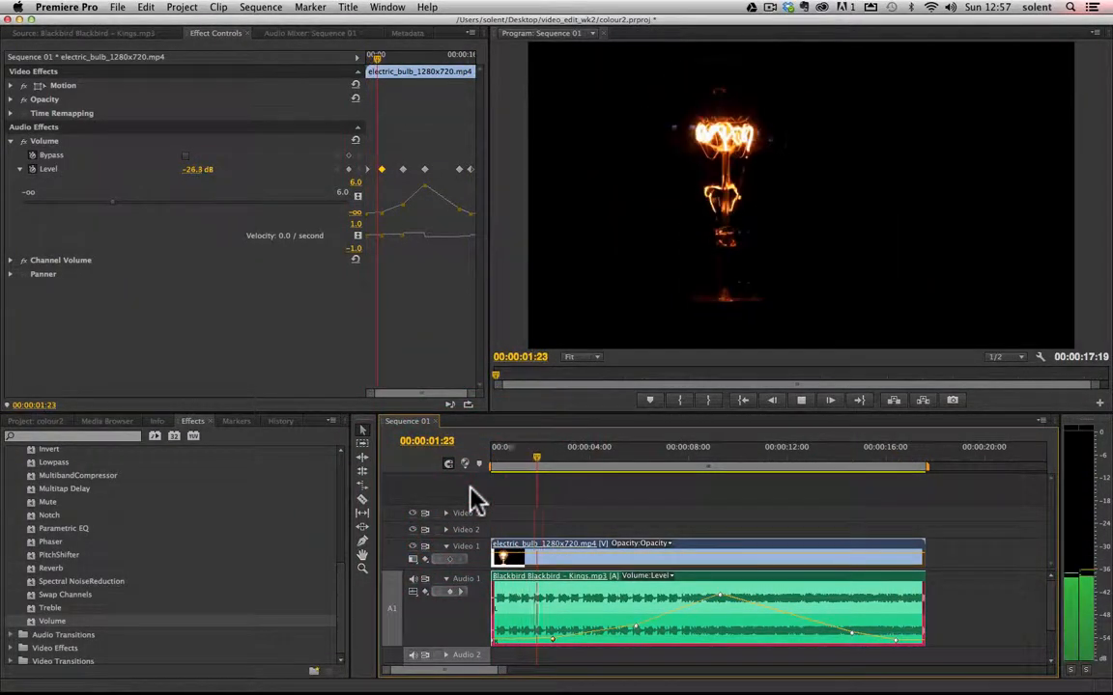